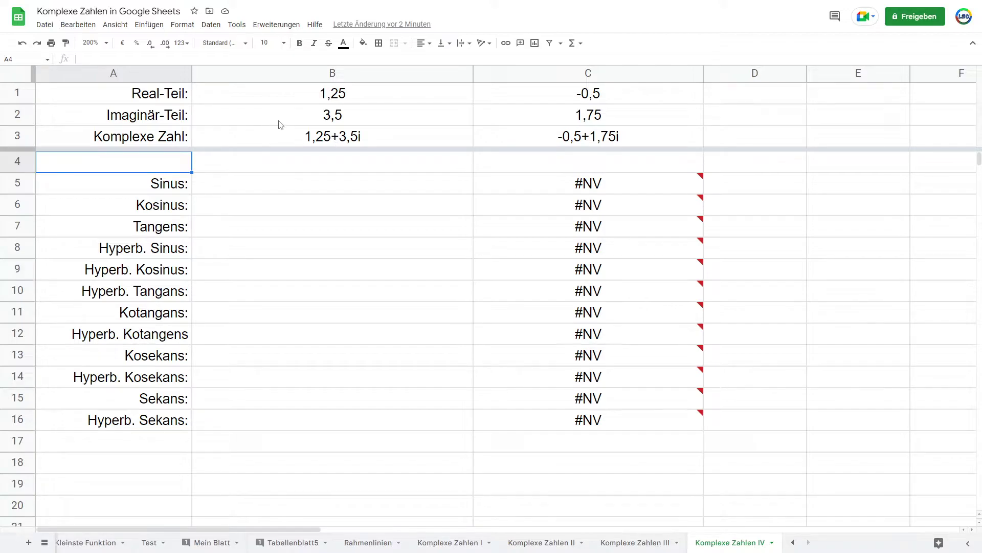
Step: Review the complex number's parts, its formula and the function labels, then select B5
drag(341, 101, 342, 118)
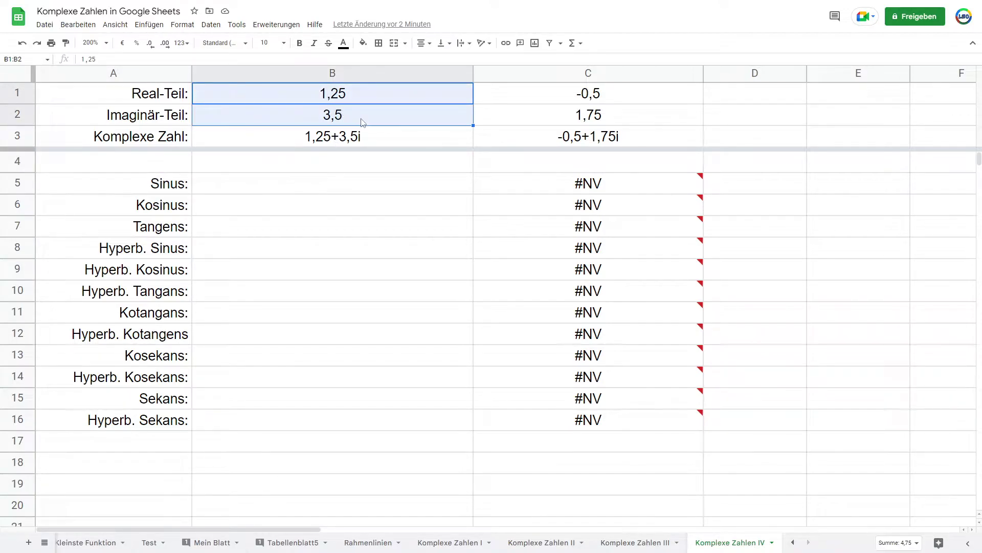
click(281, 142)
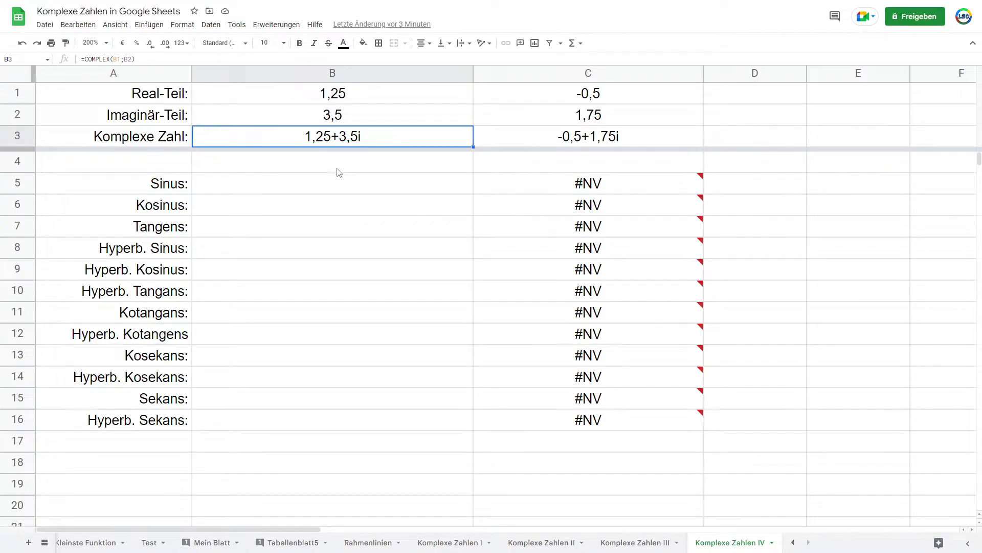
drag(159, 185, 167, 419)
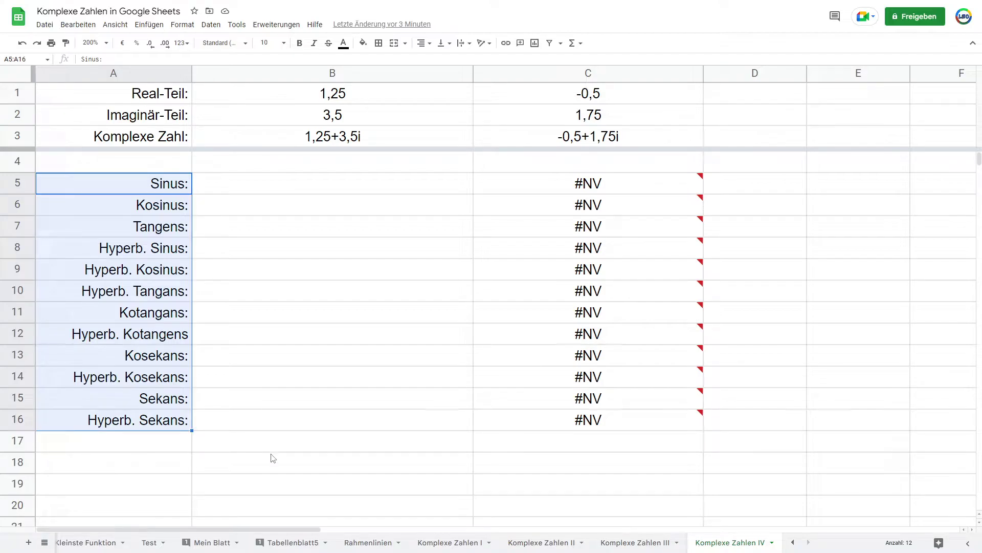
click(281, 428)
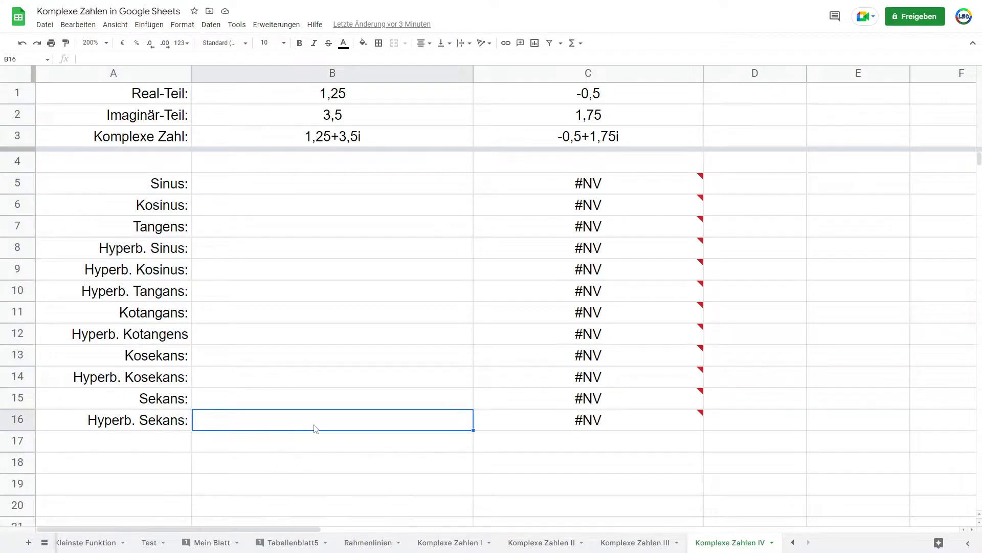
click(599, 189)
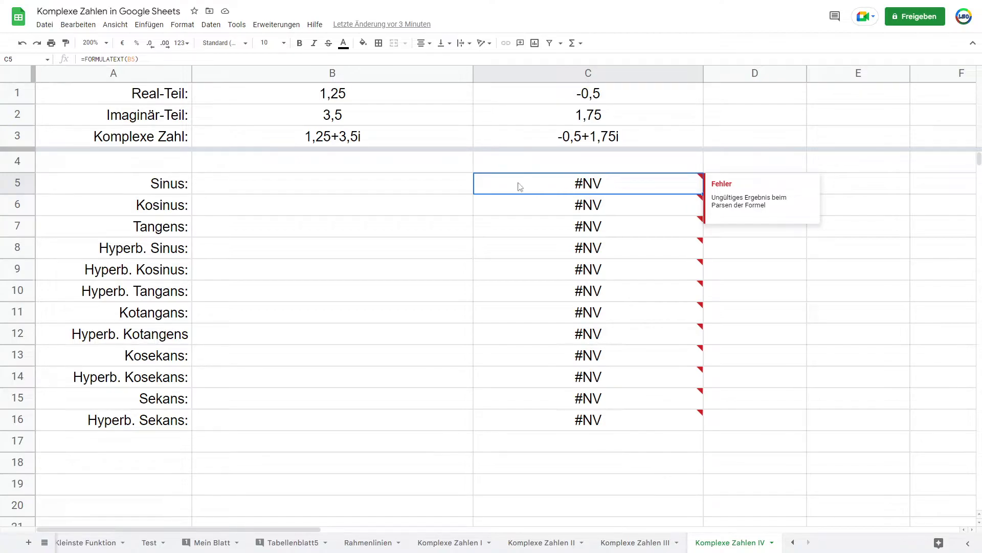
click(337, 189)
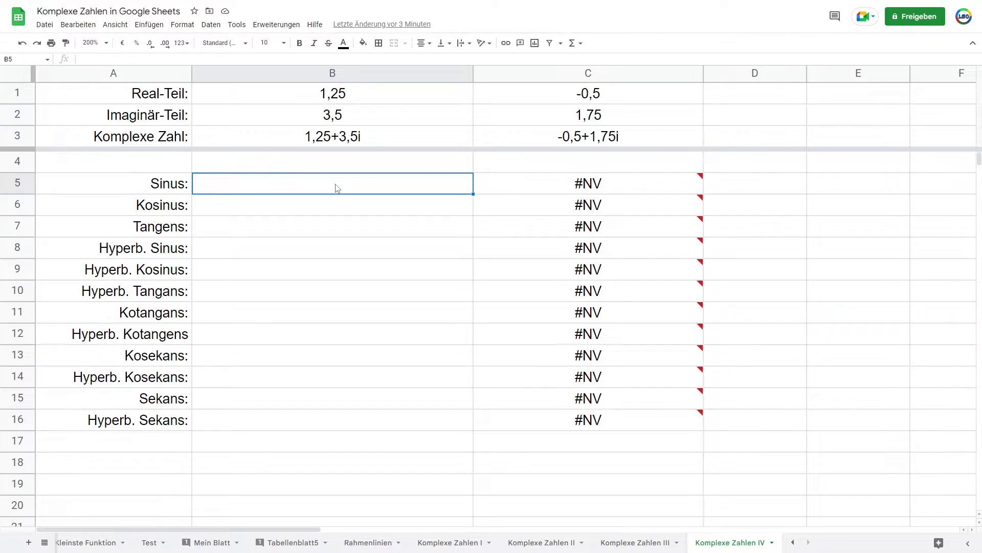
Step: Enter =IMSIN(B3) in B5 beside Sinus and check its formula text in C5
text(=)
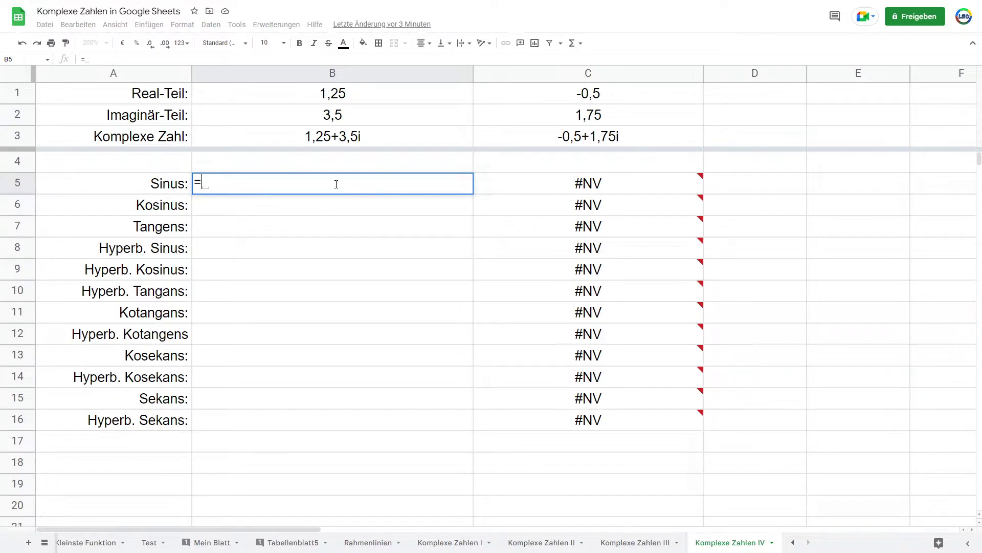
text(IMS)
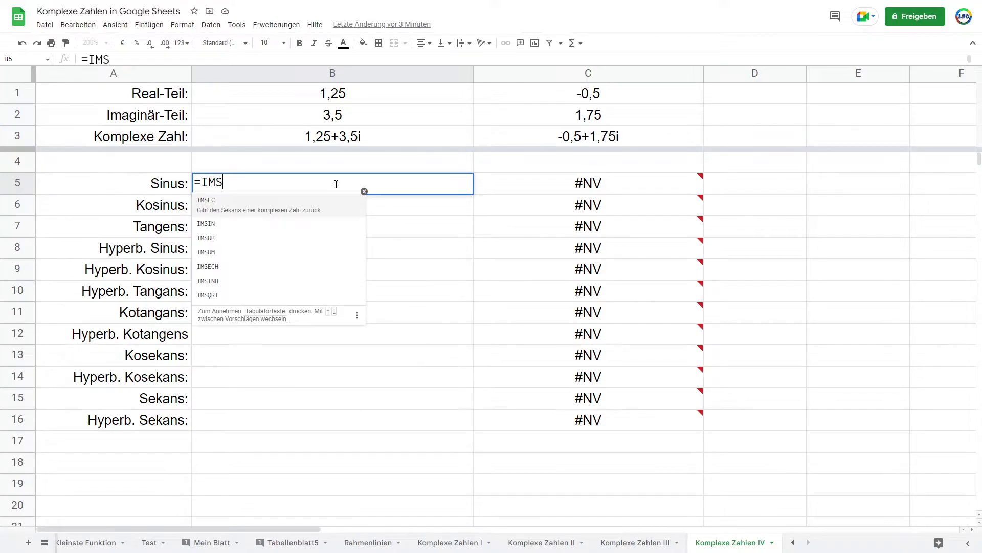
text(IN)
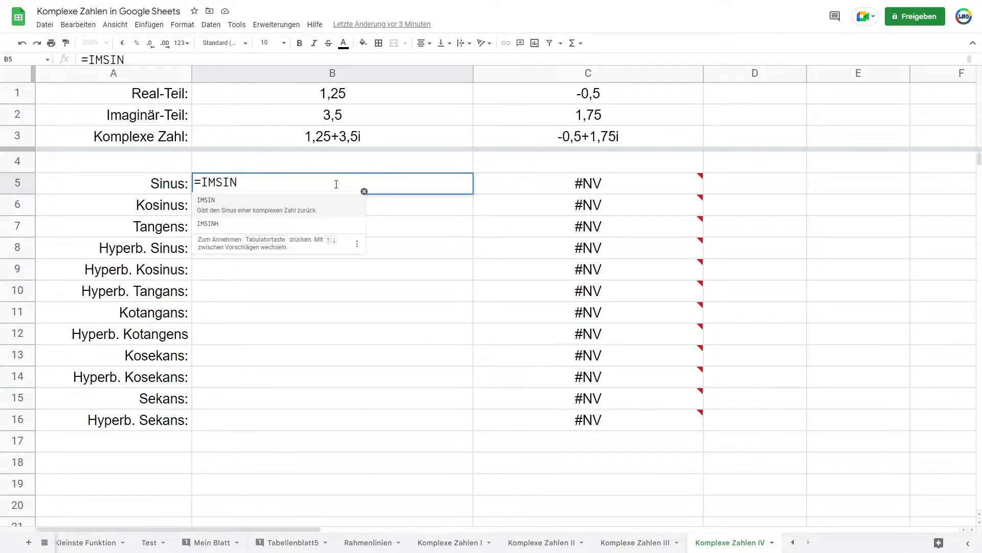
text(()
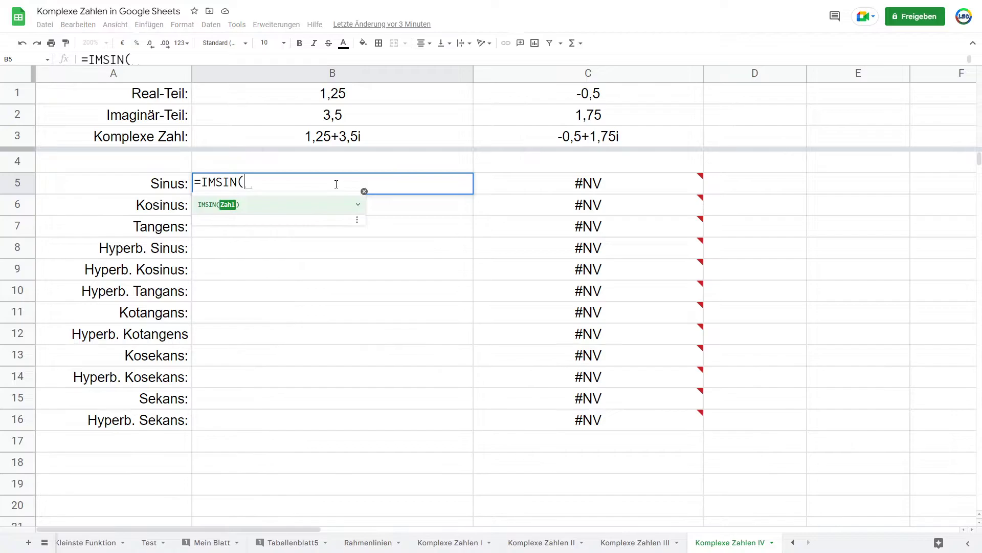
click(344, 140)
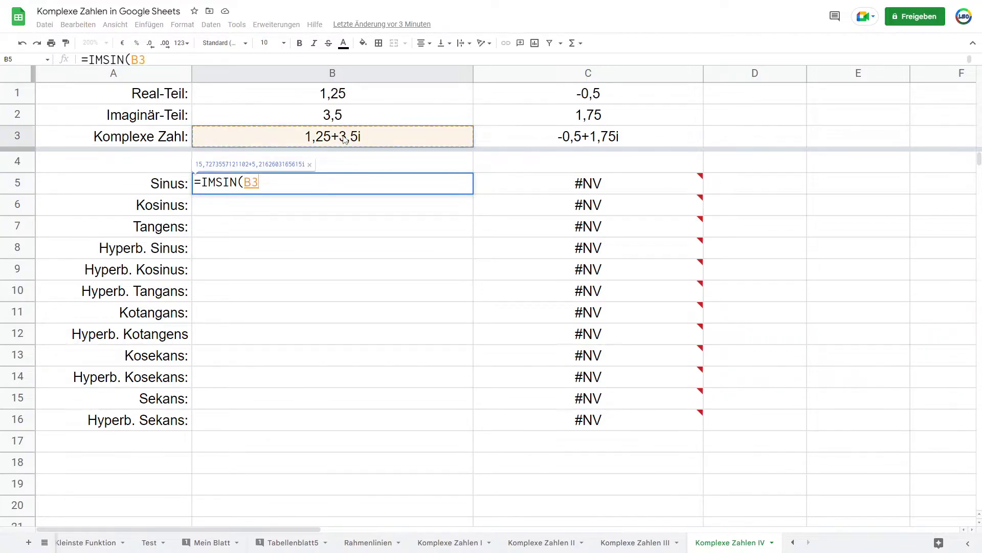
text())
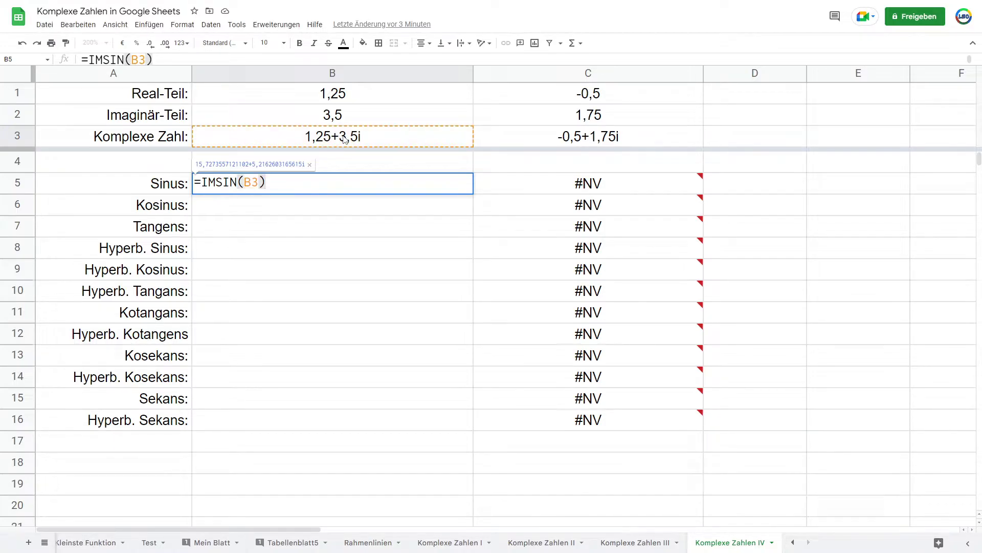
key(Return)
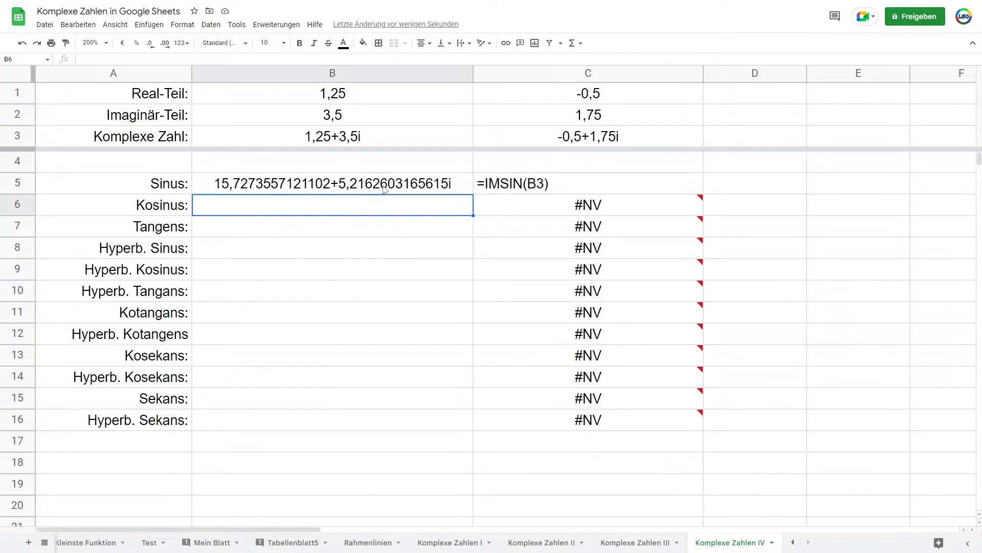
click(527, 186)
mouse_move(588, 205)
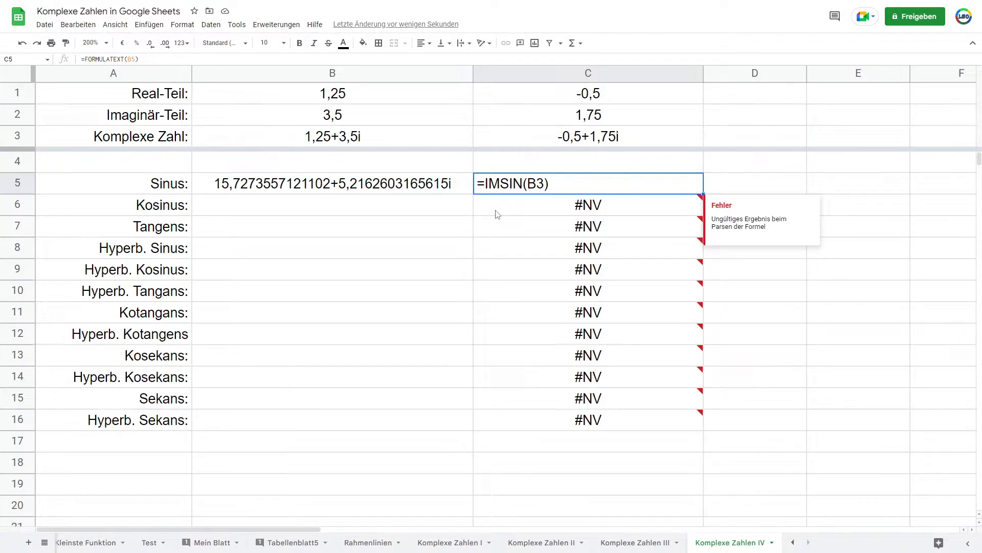
click(333, 204)
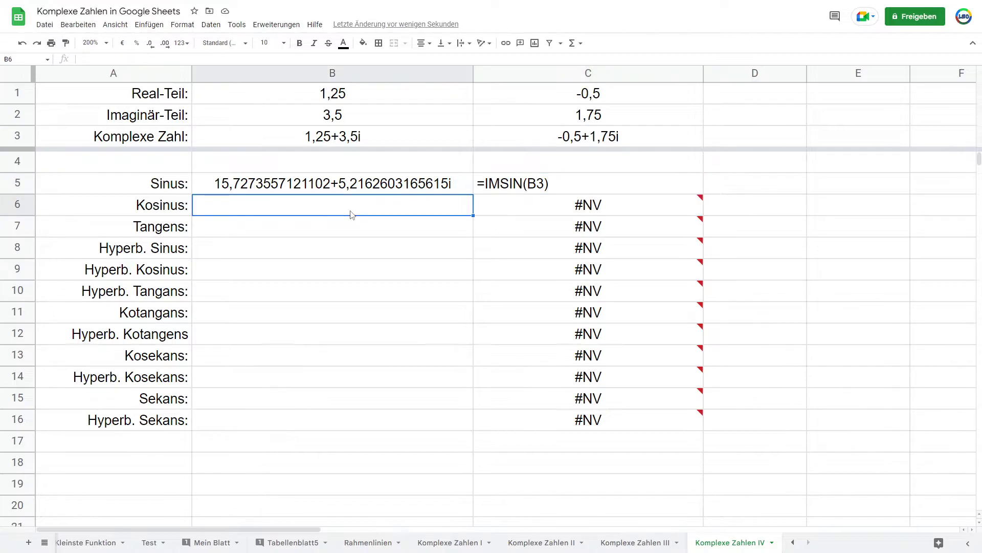
Step: Enter =IMCOS(B3) in B6 for the Kosinus row
text(=IM)
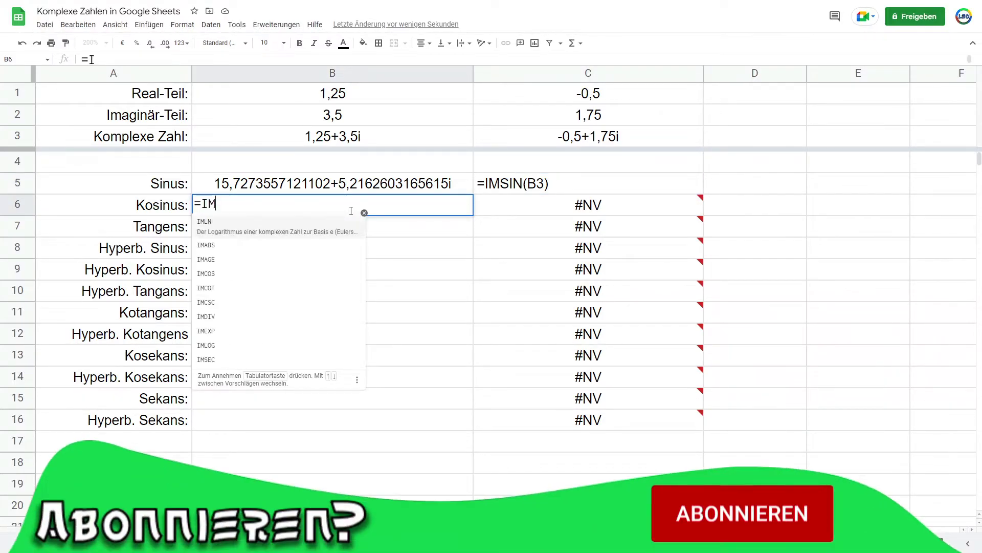
text(COS)
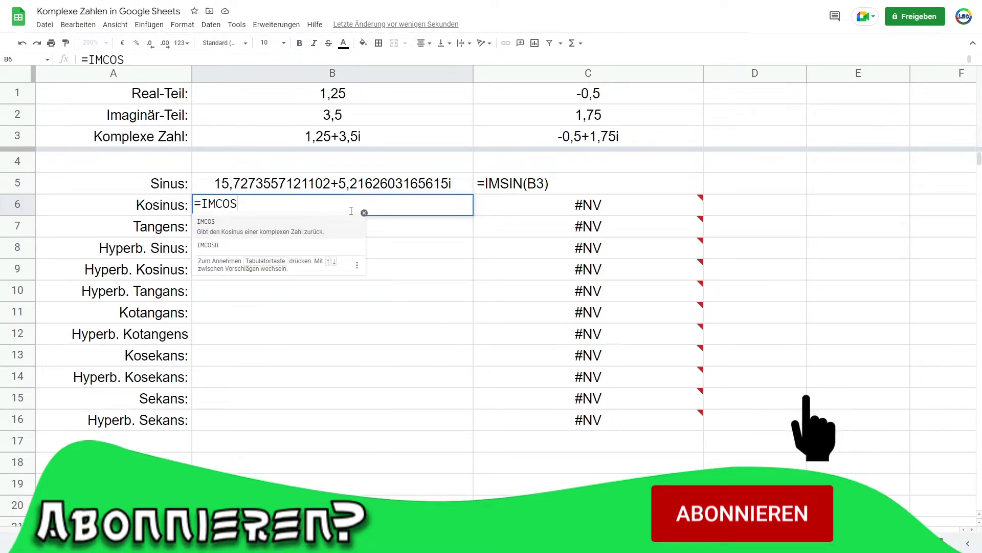
text(()
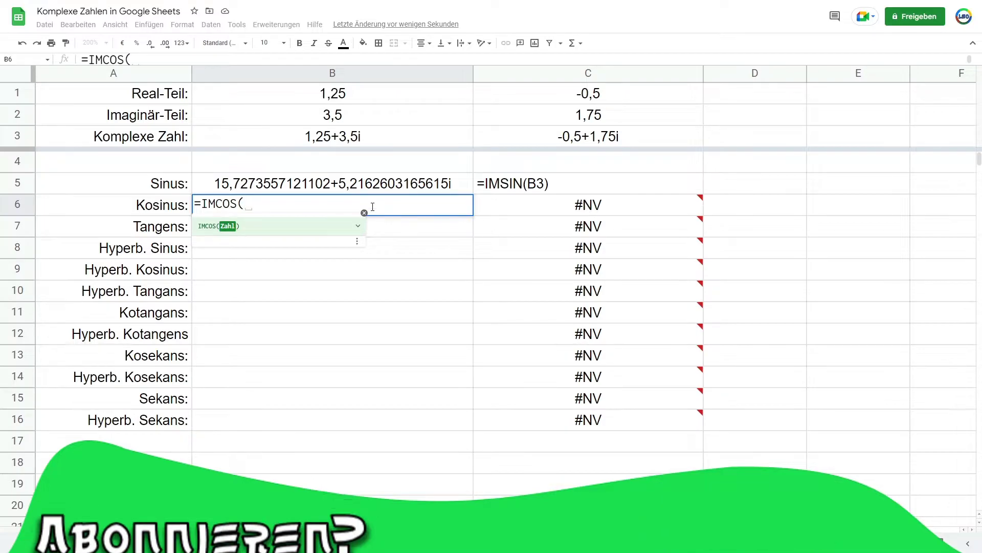
click(375, 143)
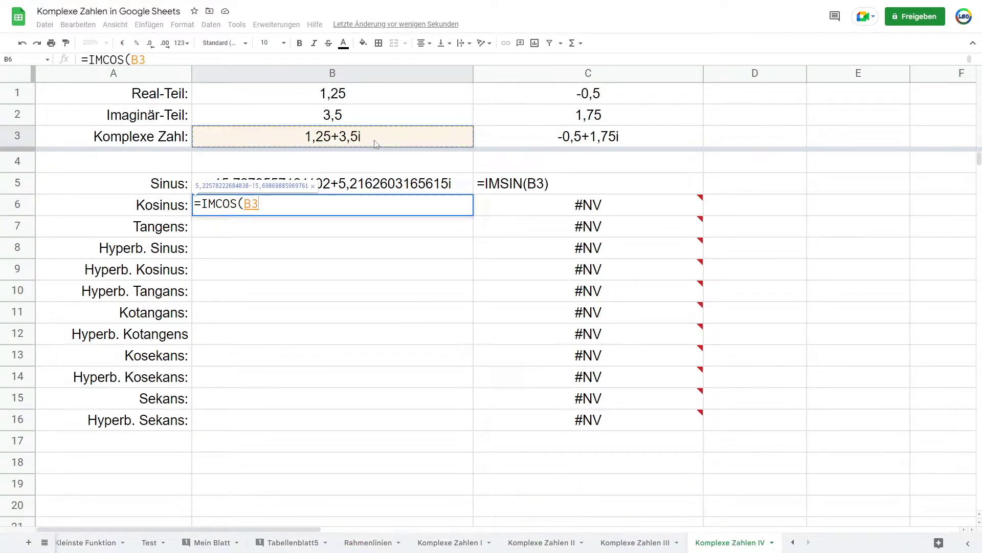
text())
key(Return)
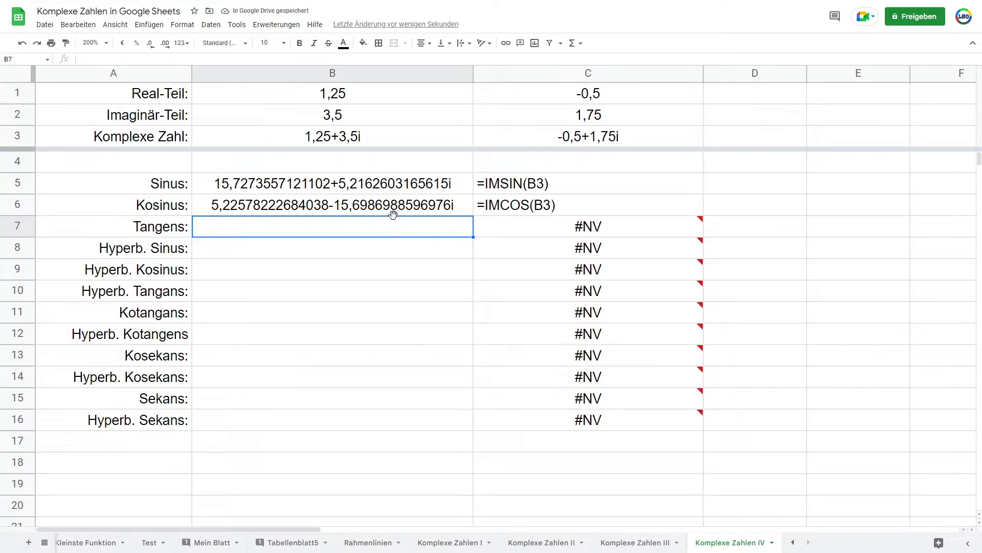
Step: Enter =IMTAN(B3) in B7 for Tangens and start typing =IMSINH( in B8
text(=IMTAN)
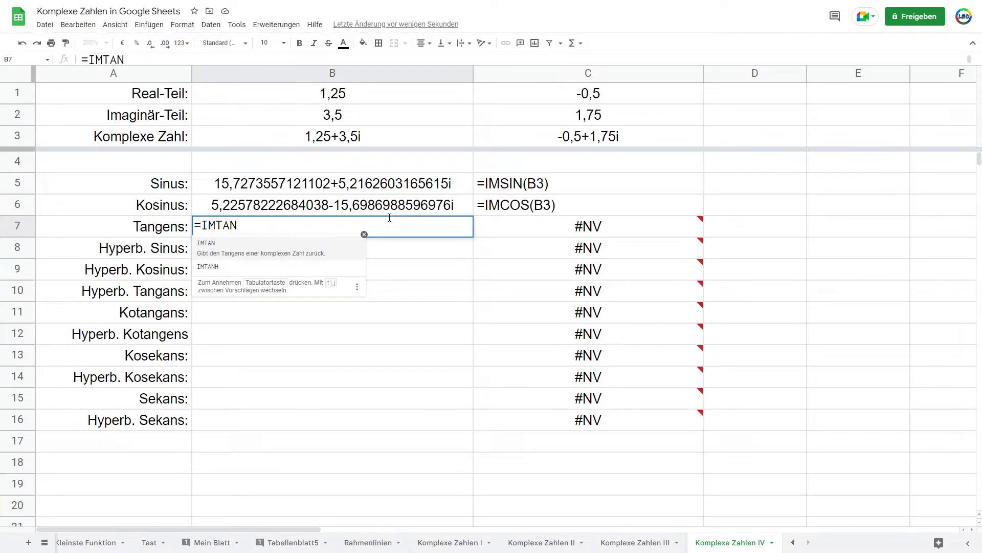
text(()
click(380, 138)
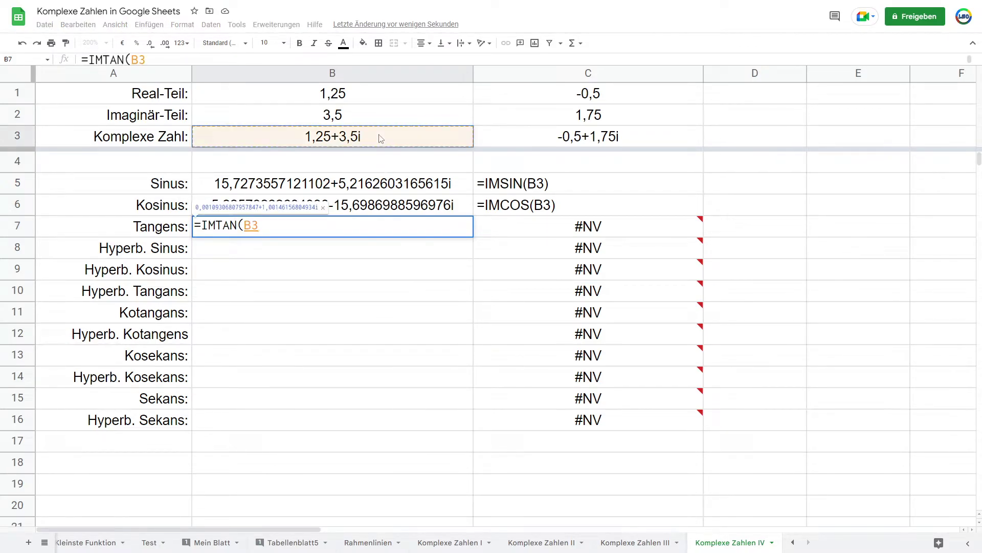
text())
key(Return)
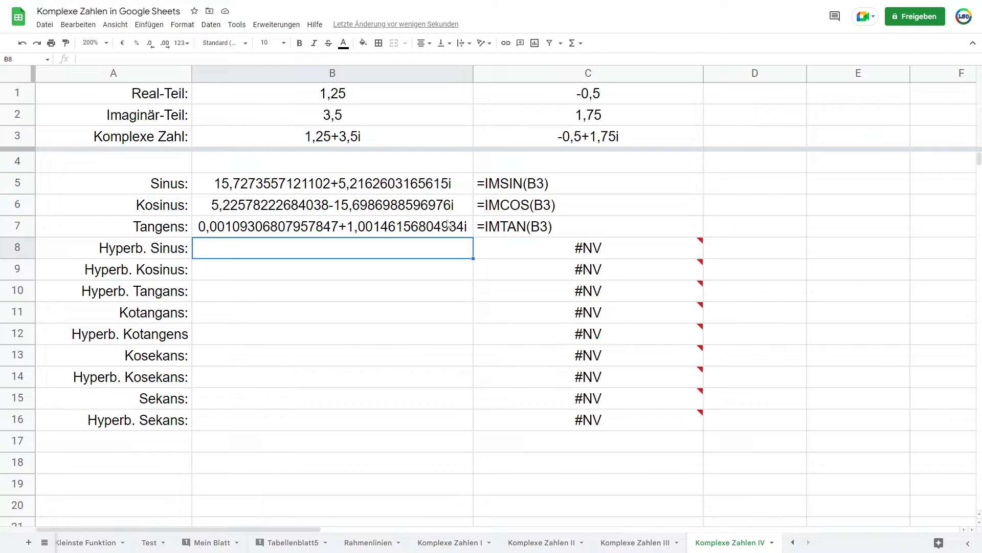
text(=)
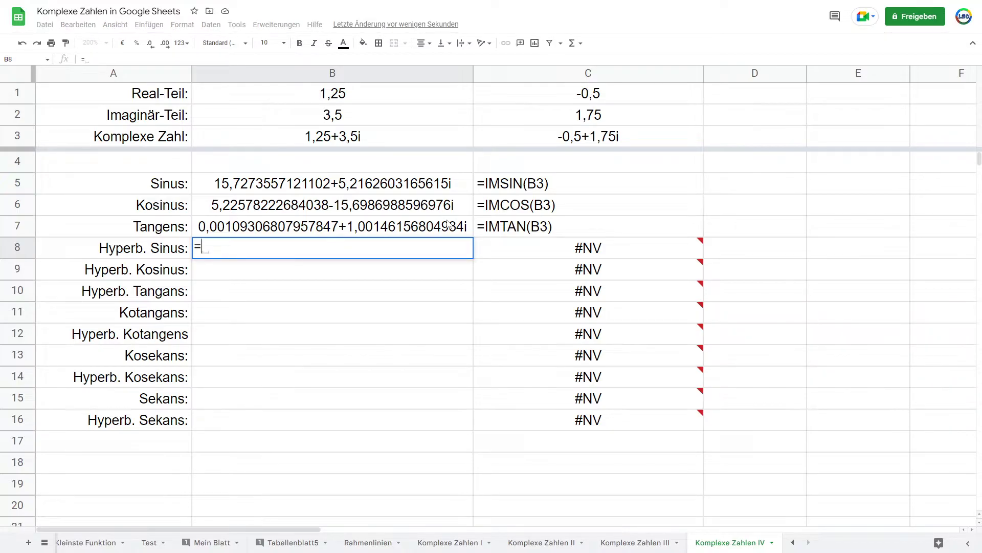
text(IM)
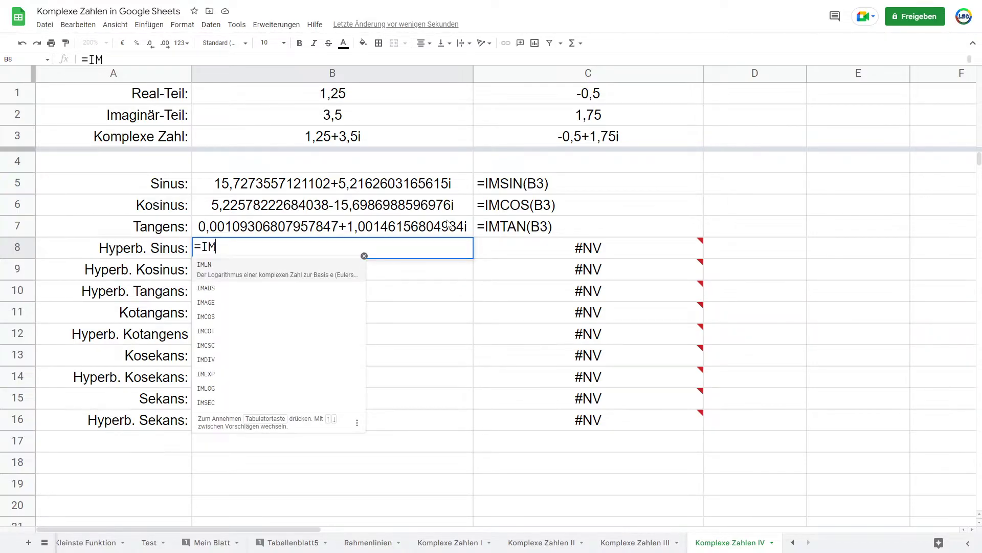
text(SINH)
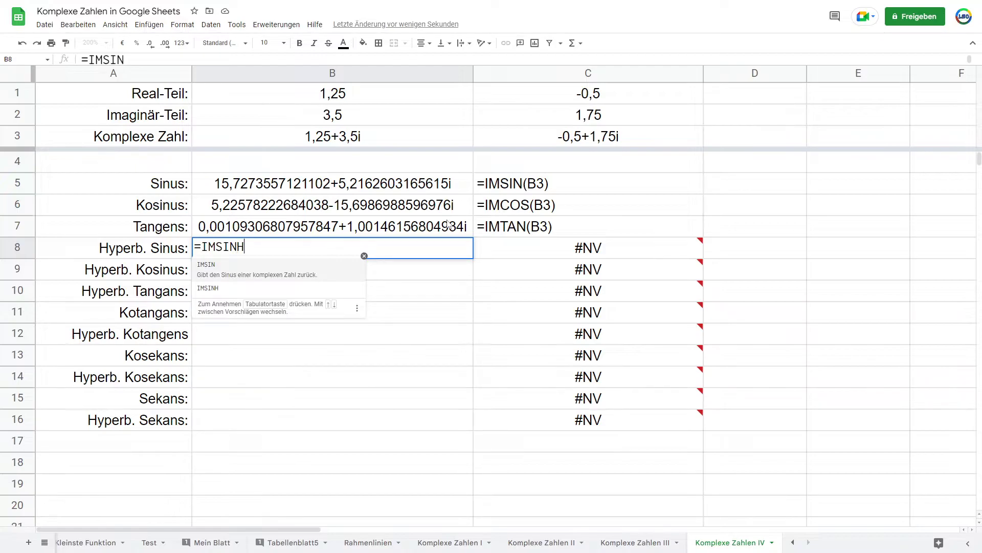
text(()
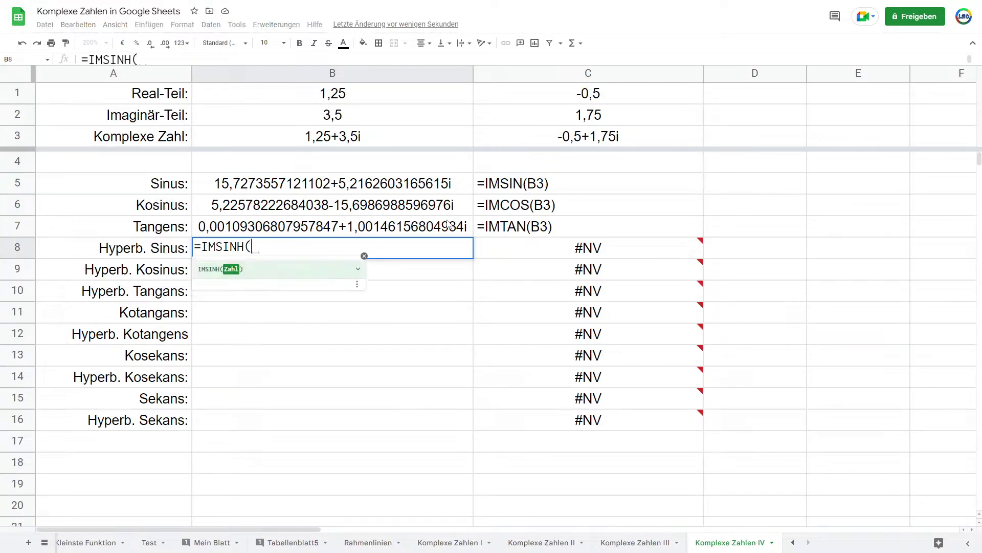
Step: Complete =IMSINH(B3) in B8 and enter =IMCOSH(B3) in B9
click(386, 137)
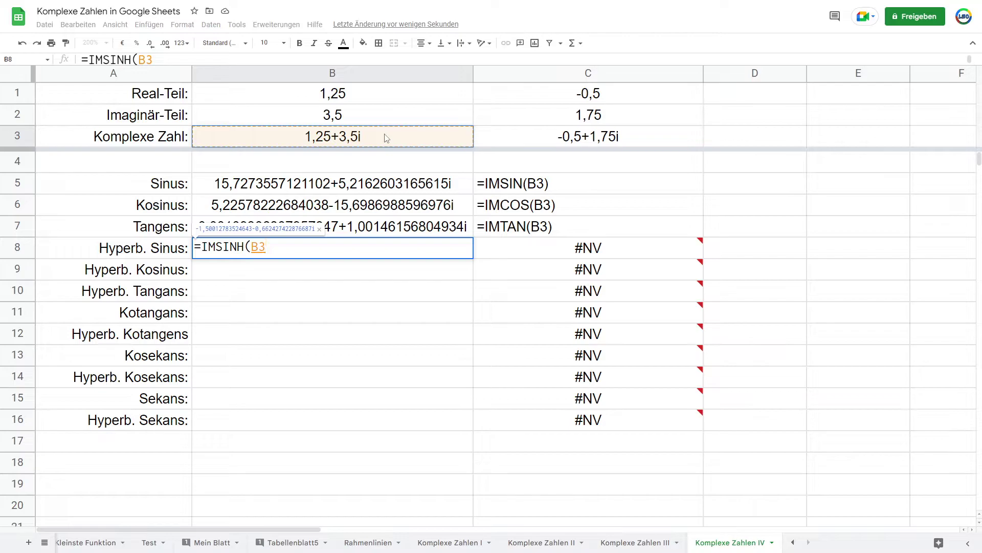
text())
key(Return)
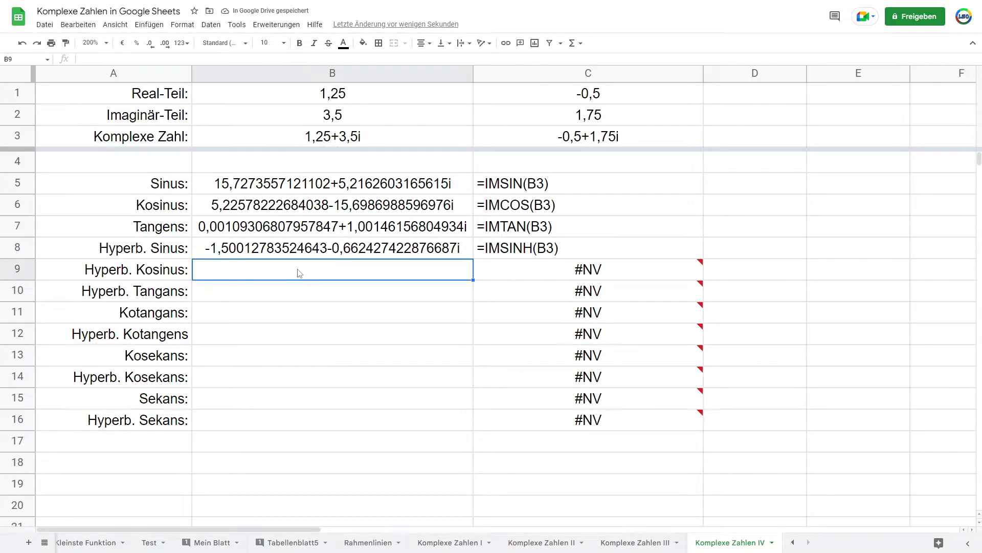
text(=IMCOS)
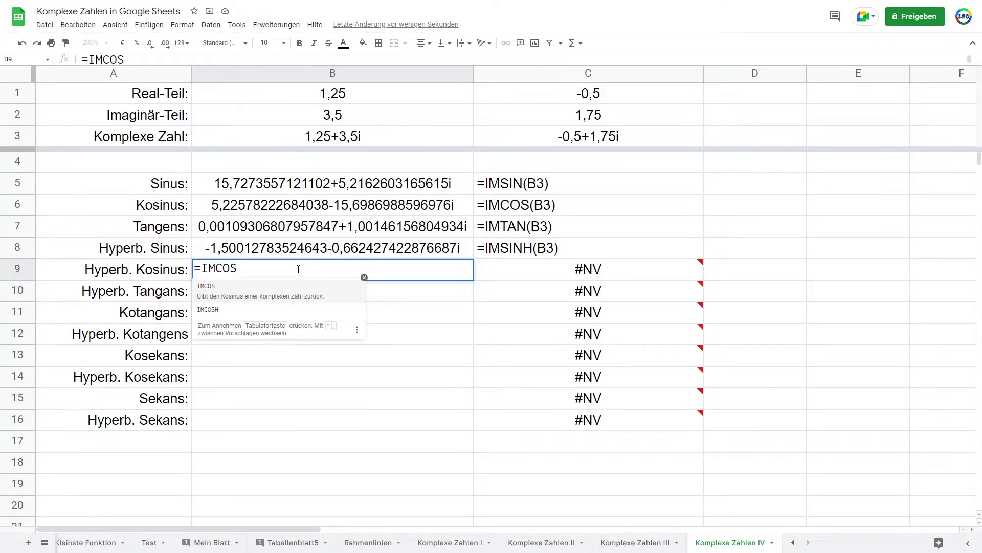
text(H)
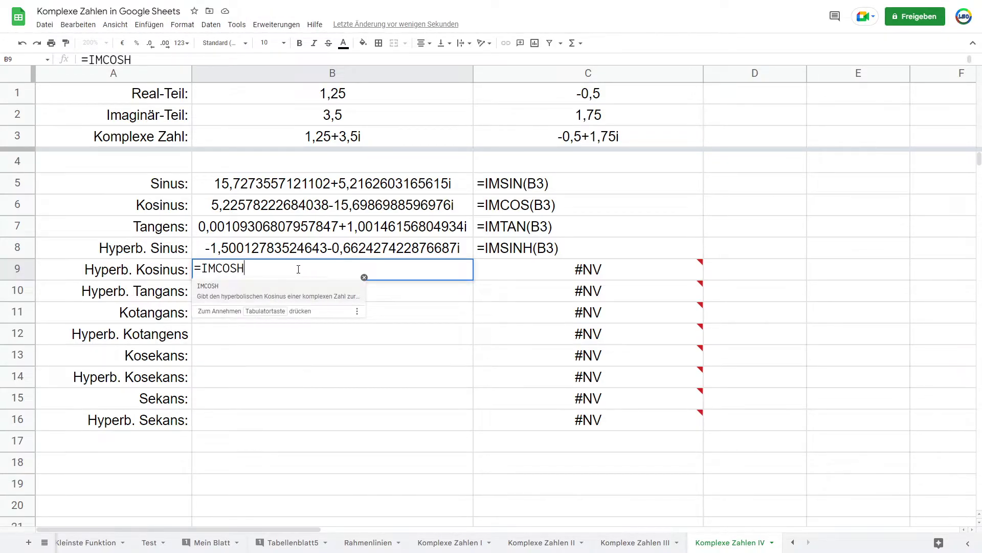
text(()
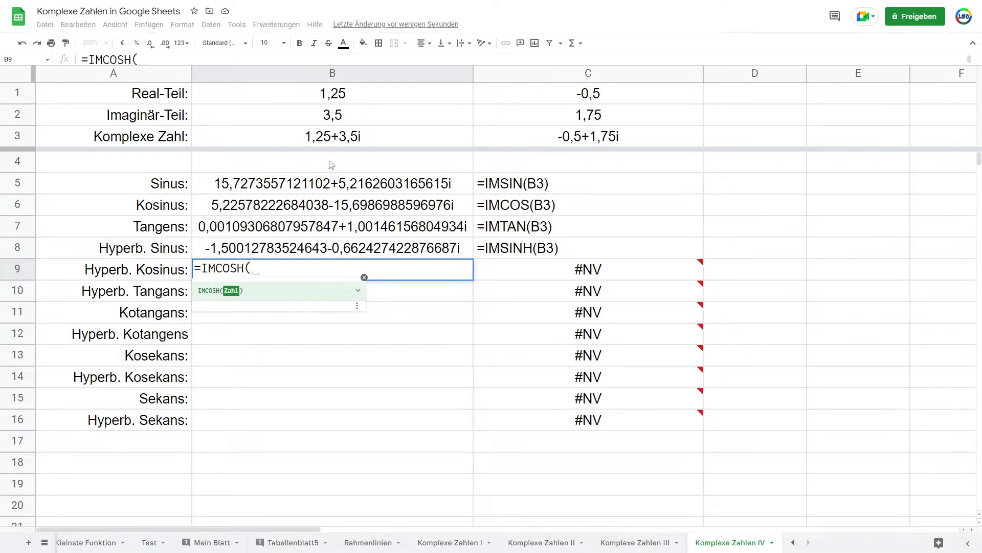
click(330, 137)
text())
key(Return)
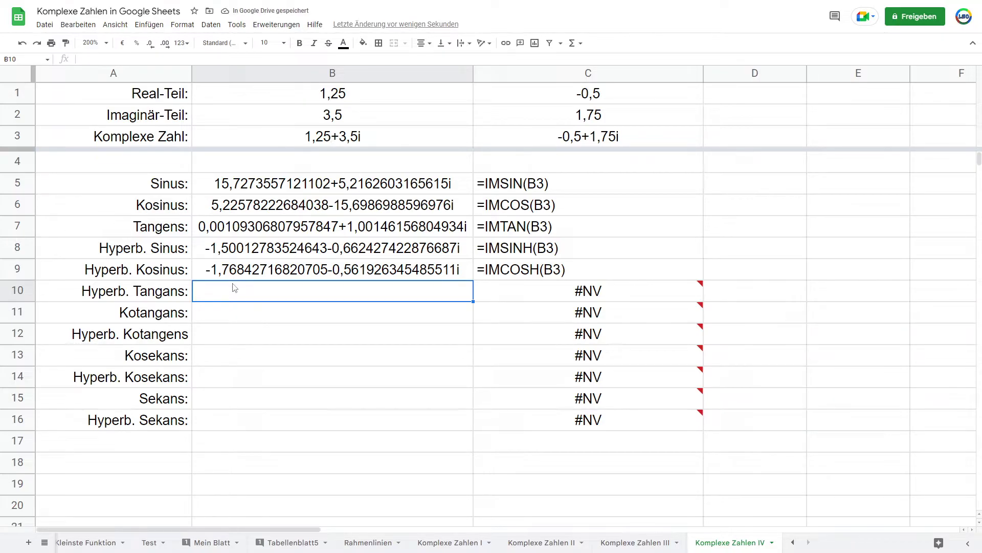
text(=IMTANH)
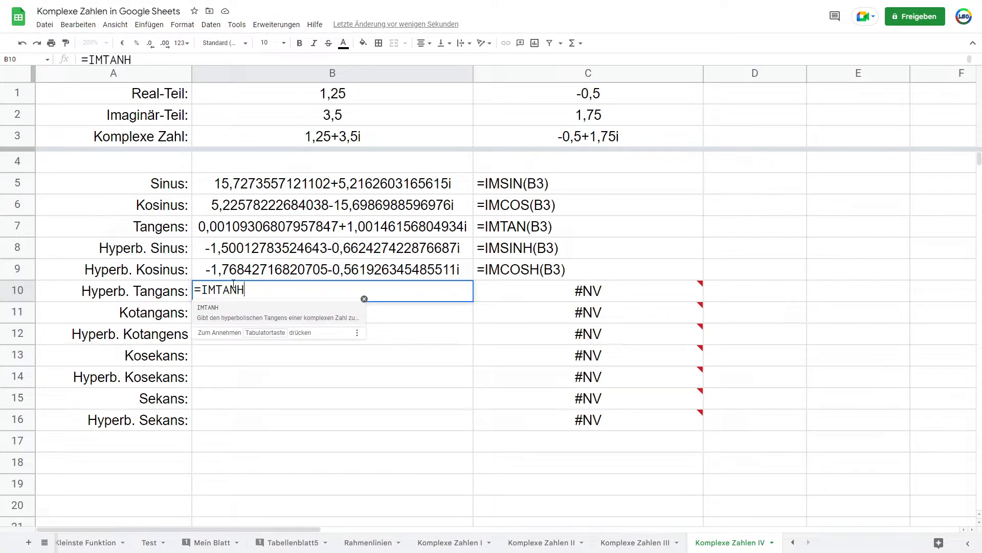
text(()
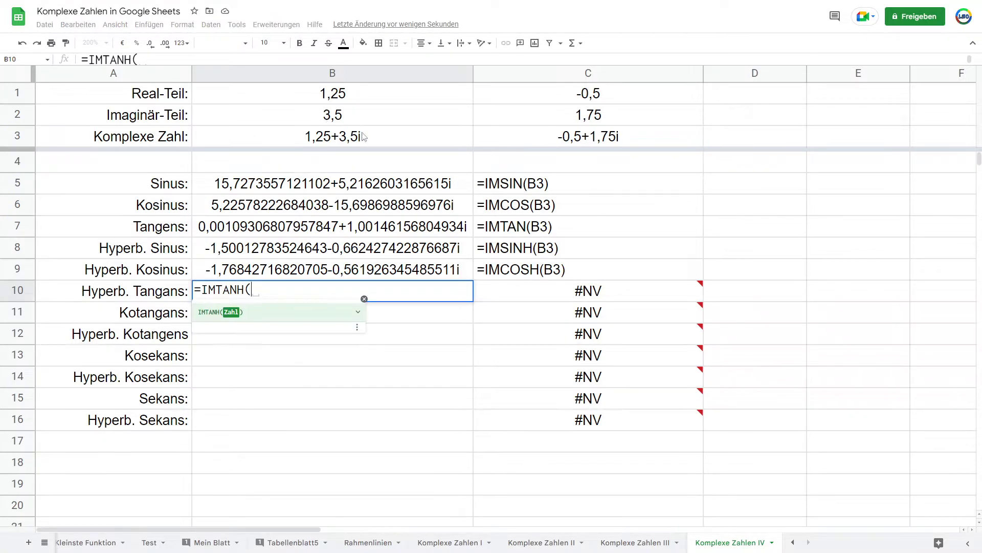
click(364, 137)
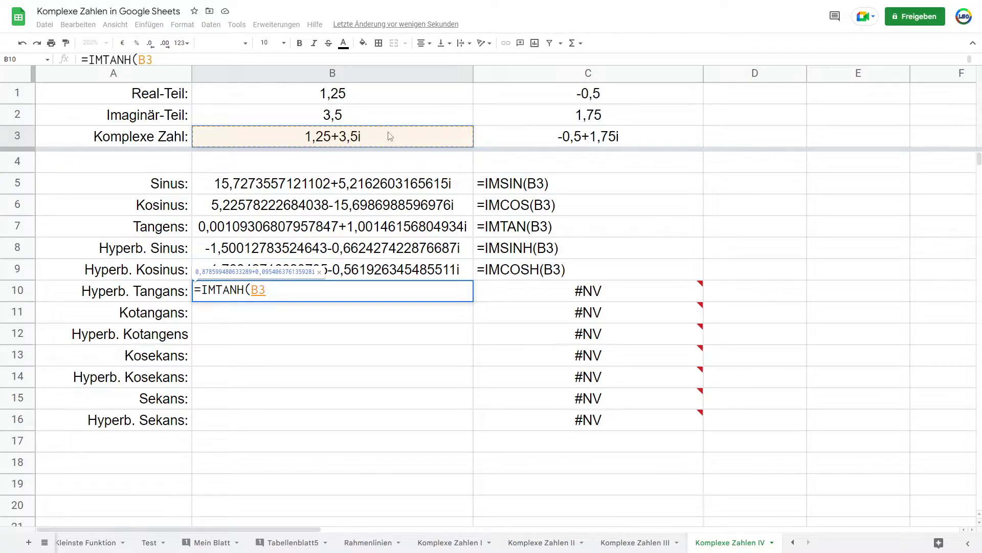
text(=)
text())
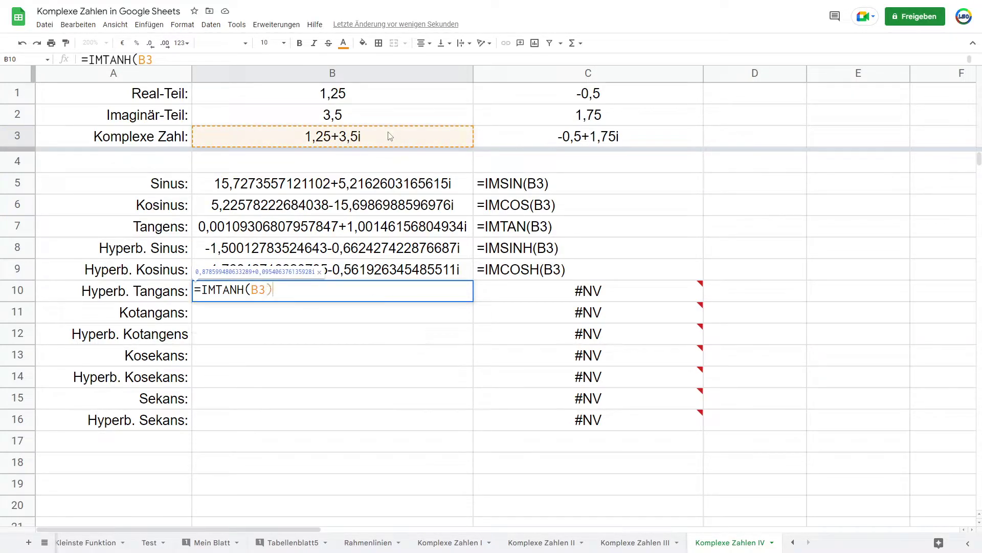
key(Return)
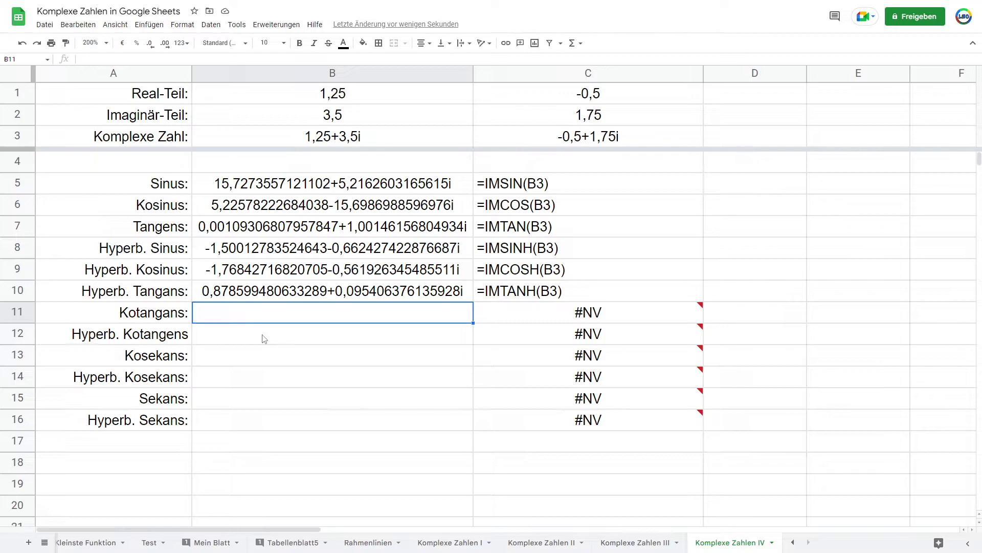
Step: Enter =IMCOT(C3) in B11 for the Kotangens row
text(=)
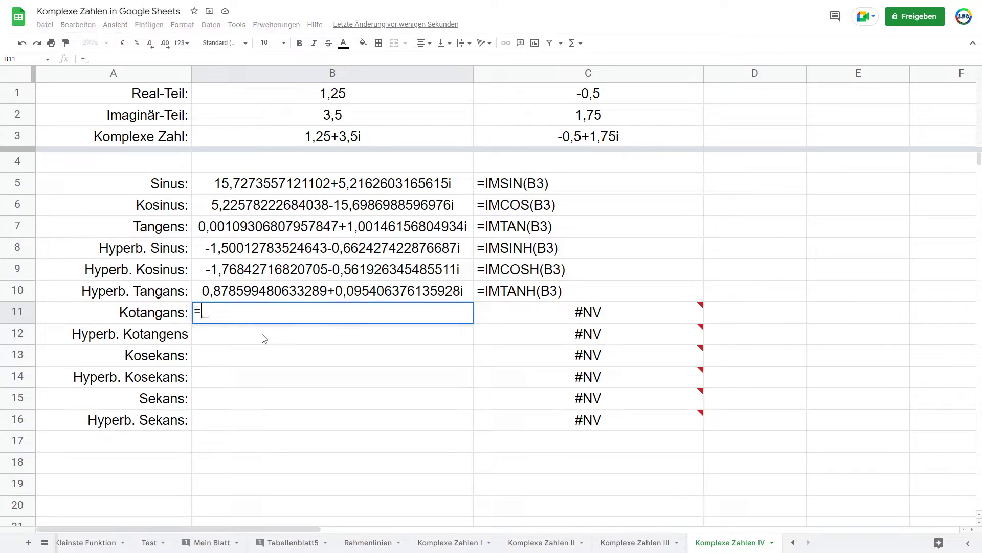
text(IM)
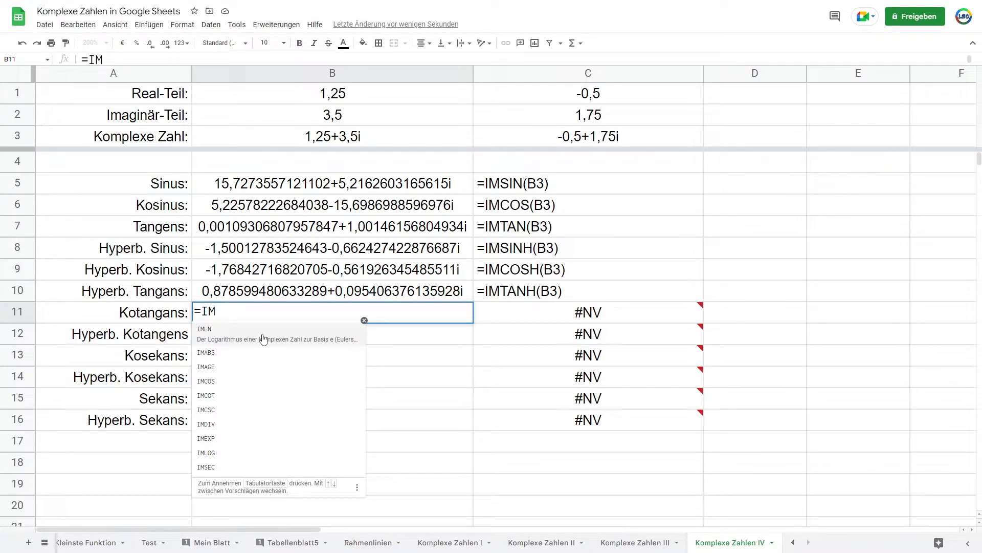
text(COT)
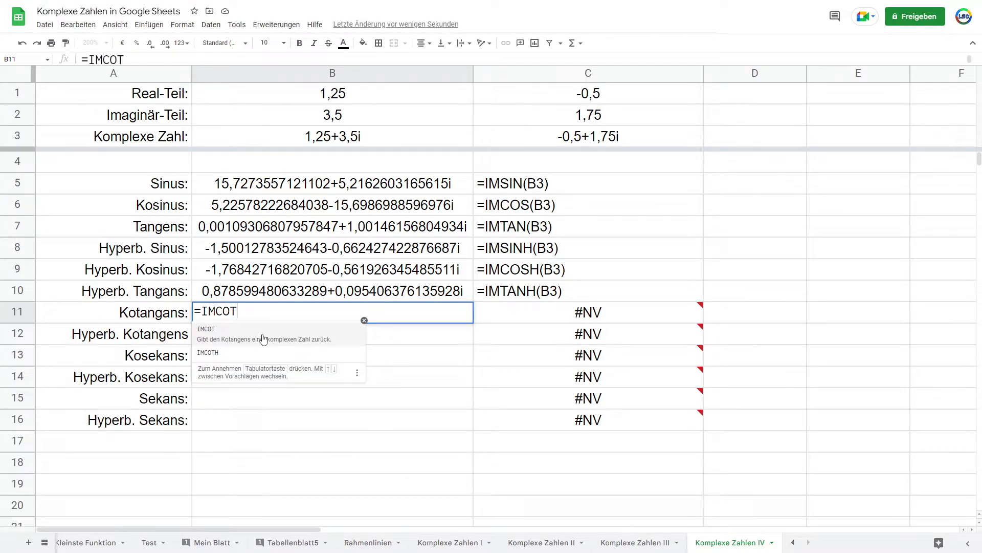
text(()
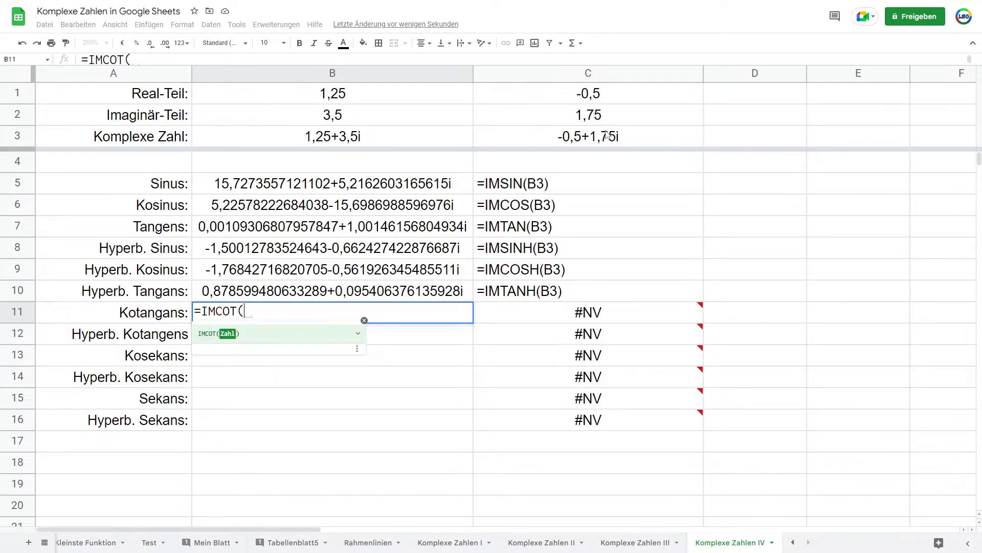
click(595, 144)
text())
key(Return)
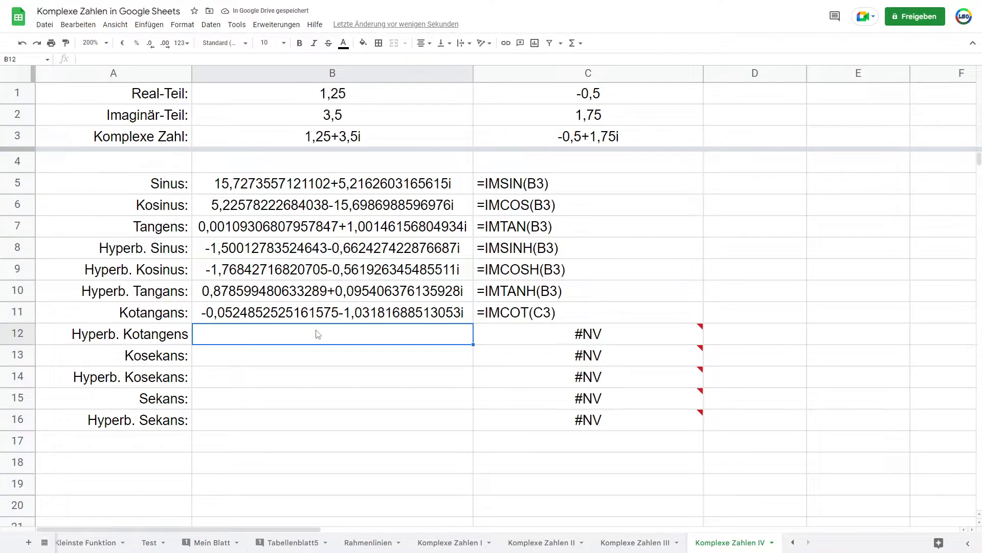
Step: Enter =IMCOTH(C3) in B12 for Hyperb. Kotangens
text(=IM)
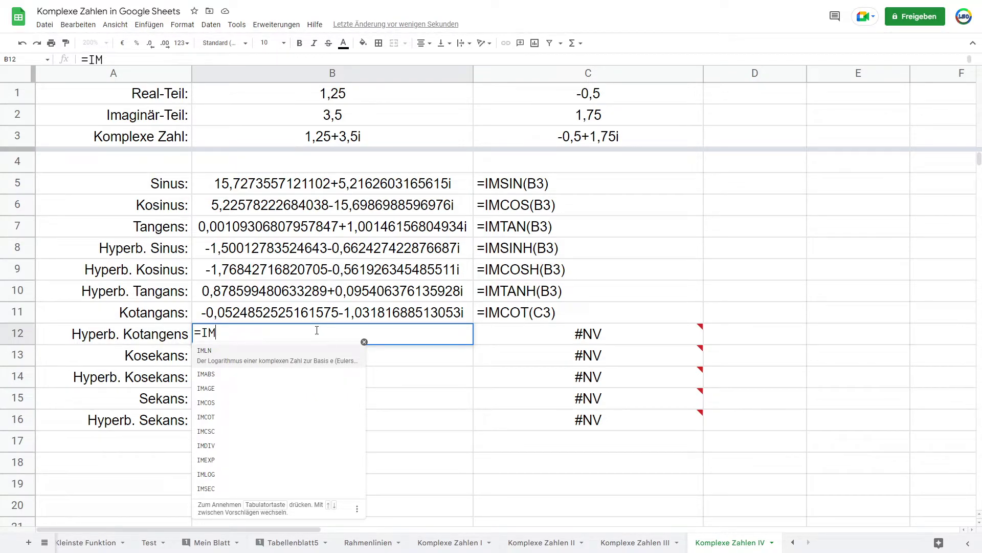
text(COT)
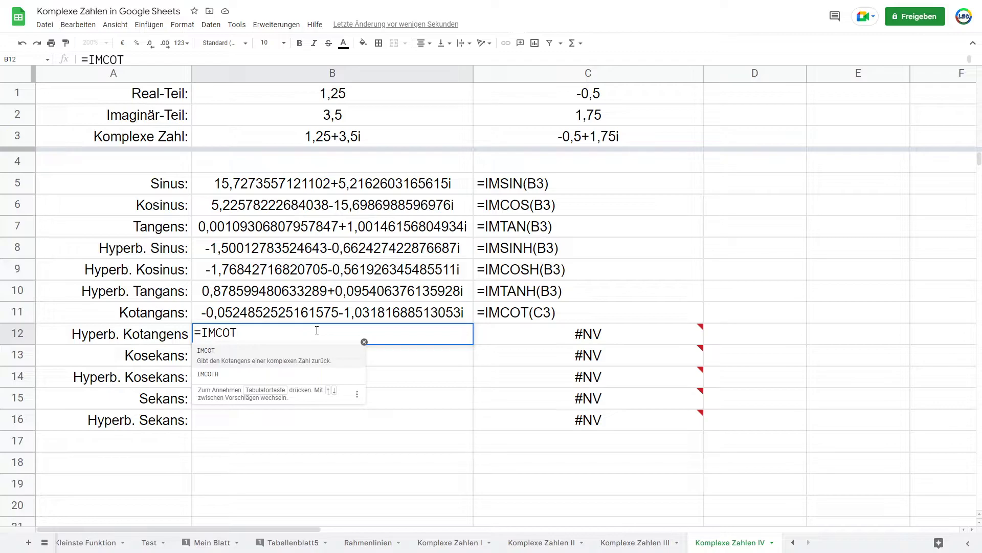
text(H)
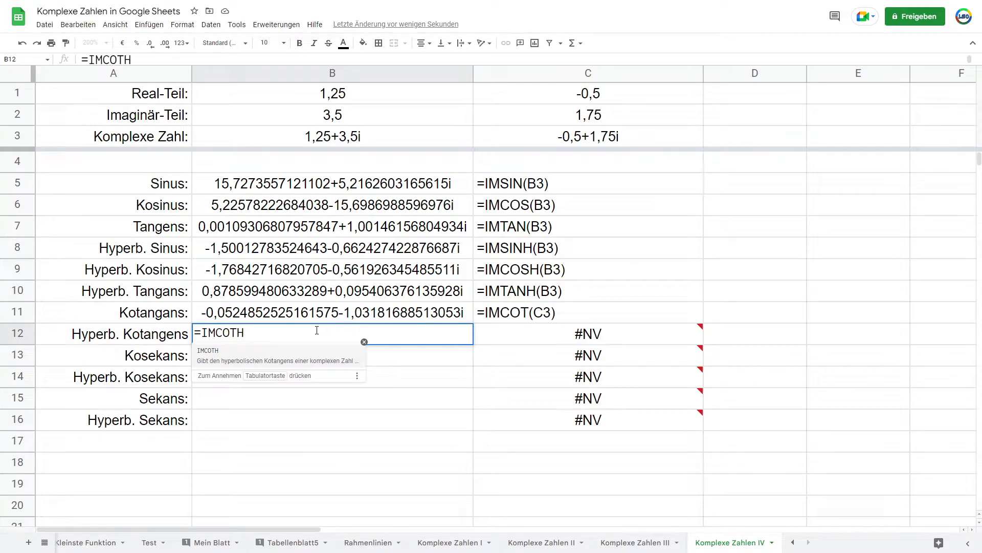
text(()
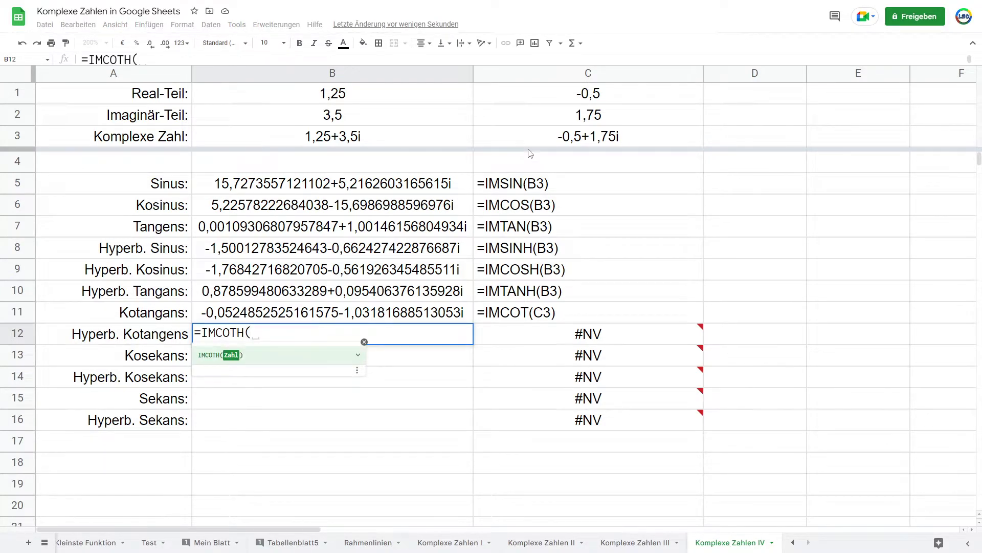
click(569, 132)
text())
key(Return)
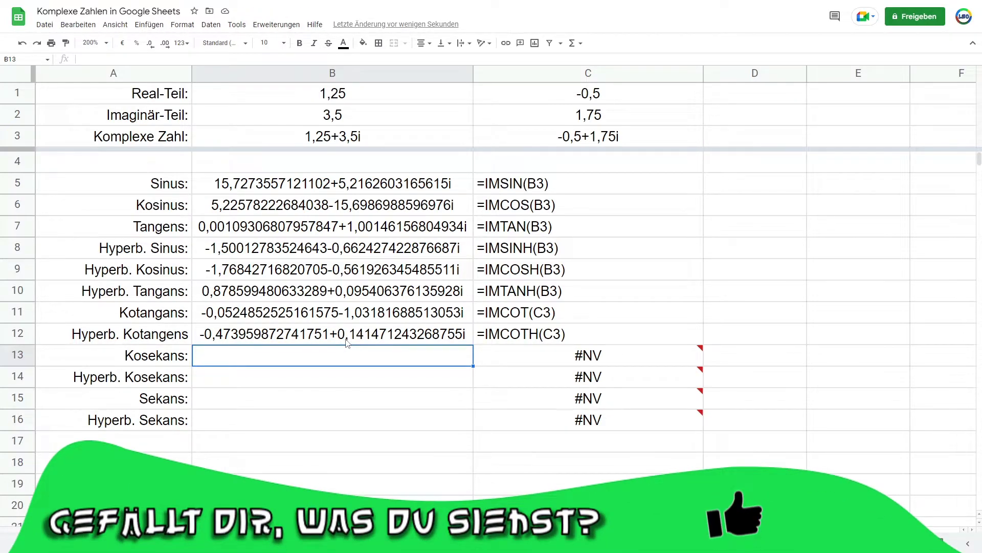
Step: Type an equals sign in B13 beside Kosekans
text(=)
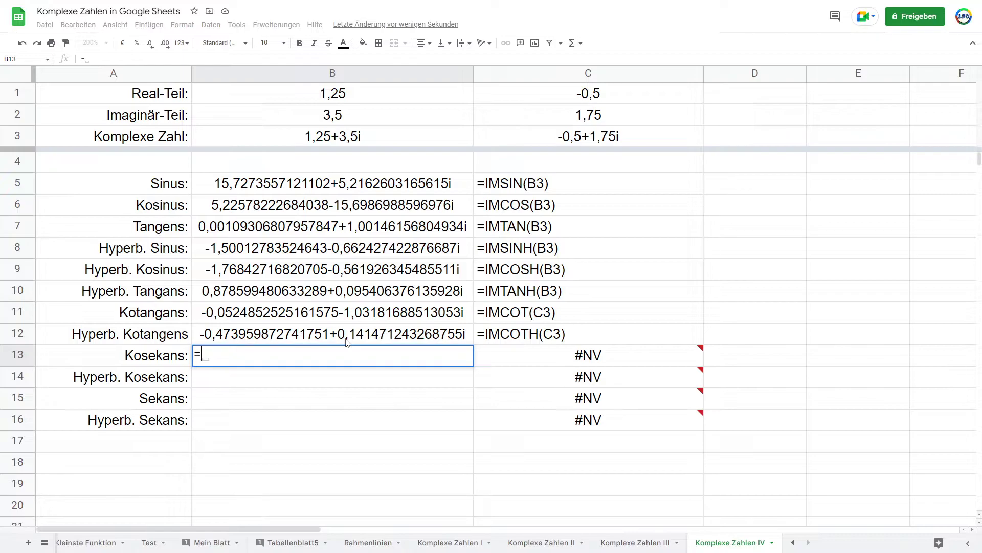
Step: Complete =IMCSC(C3) in B13 for the Kosekans row
text(IM)
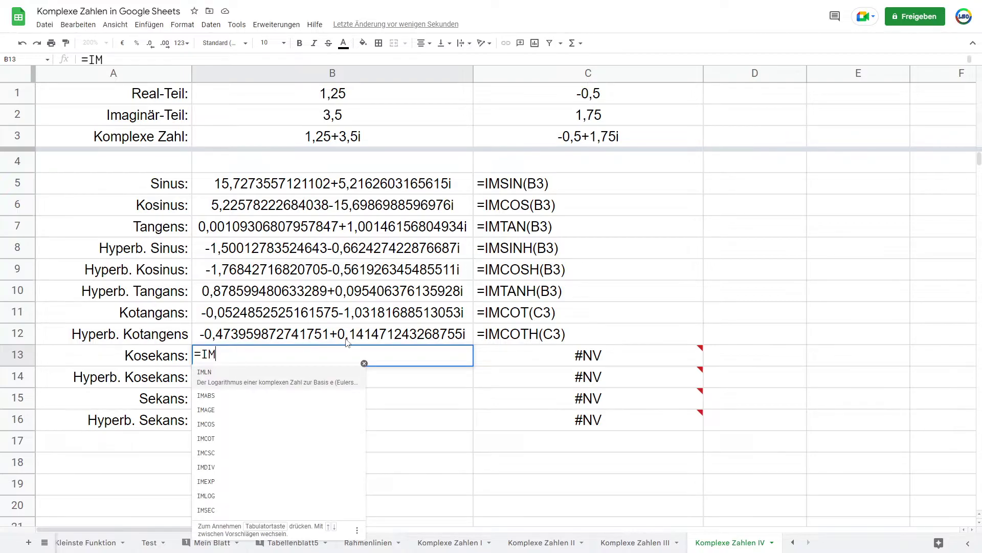
text(CSC()
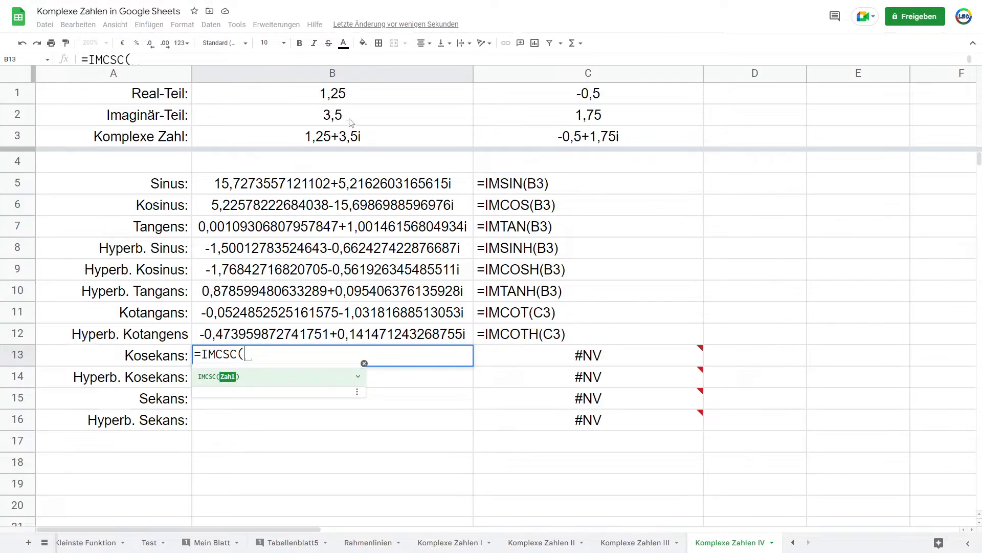
click(609, 140)
text())
key(Return)
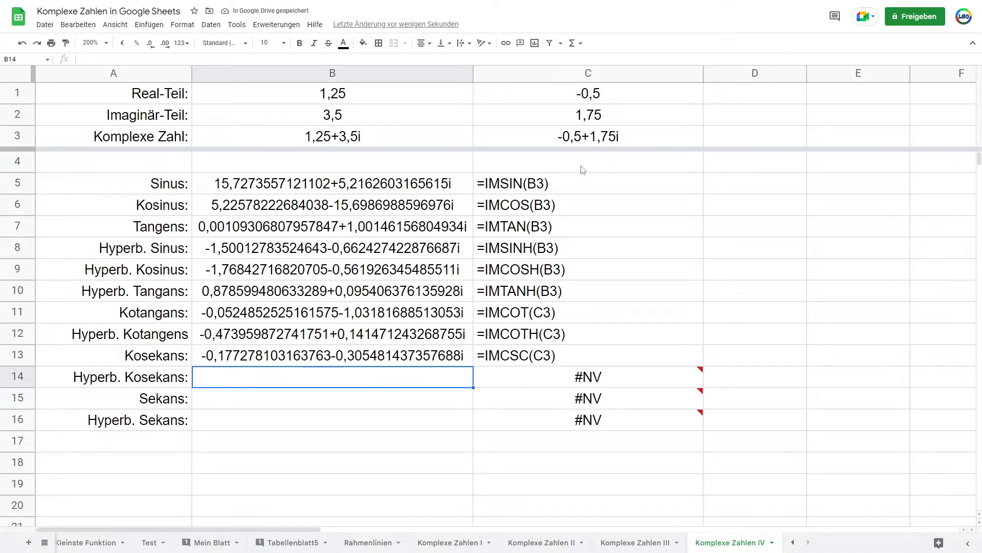
Step: Enter =IMCSCH(C3) in B14 for Hyperb. Kosekans
text(=)
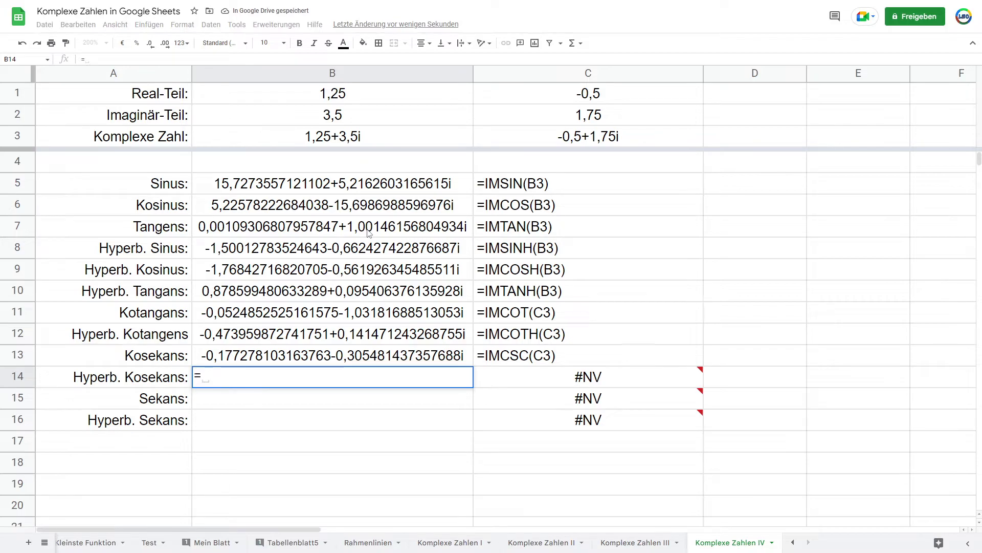
text(IMCSCH()
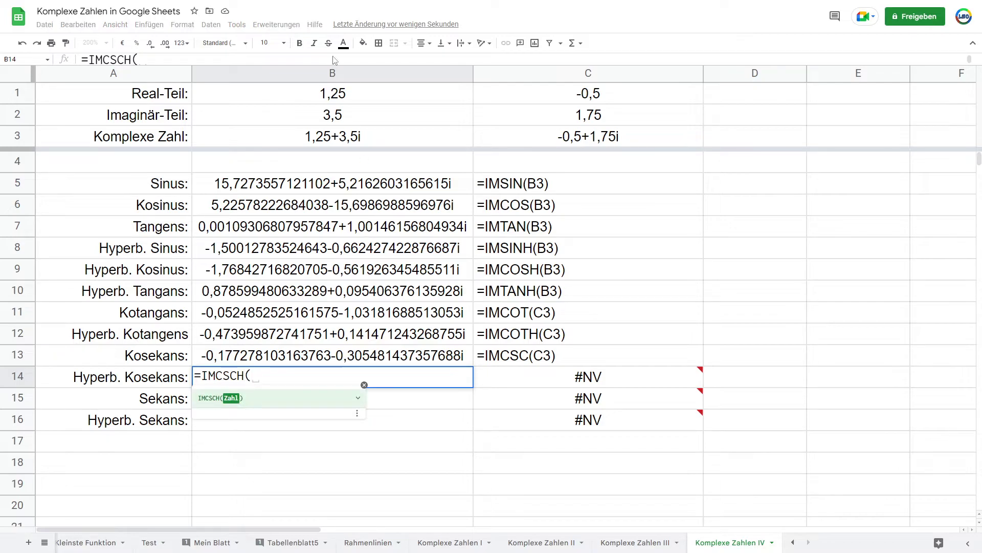
click(564, 143)
text())
key(Return)
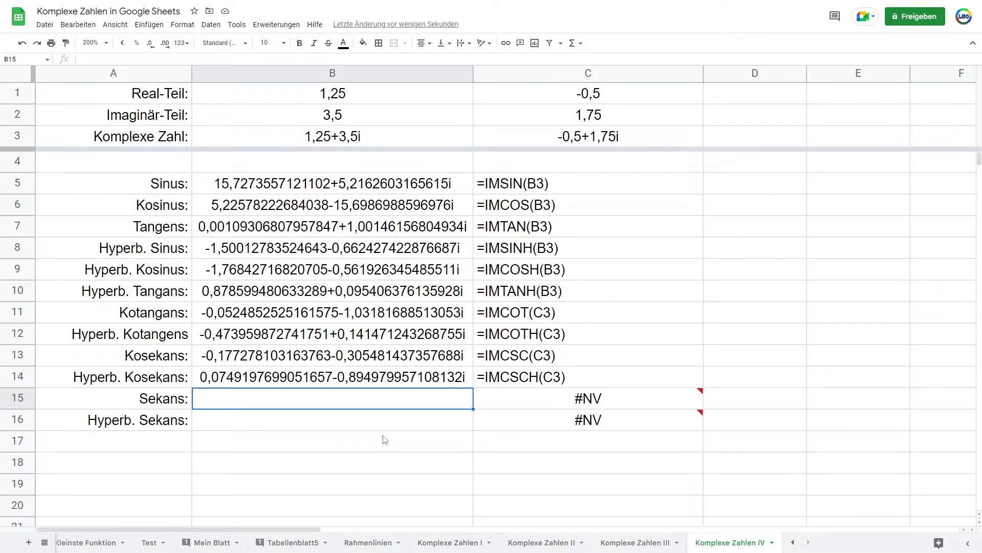
key(Return)
Step: Enter =IMSEC(C3) in B15 for the Sekans row
text(=)
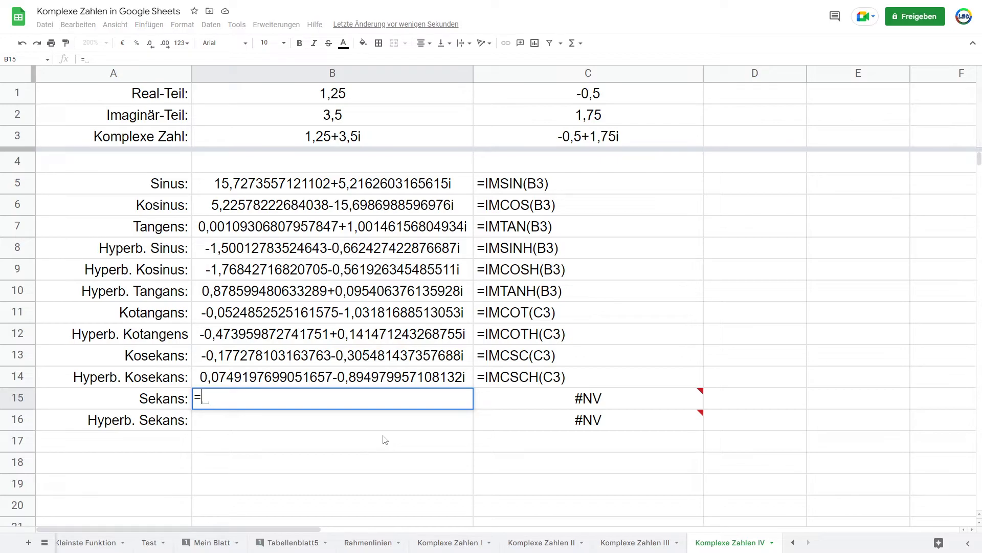
text(IMSEC)
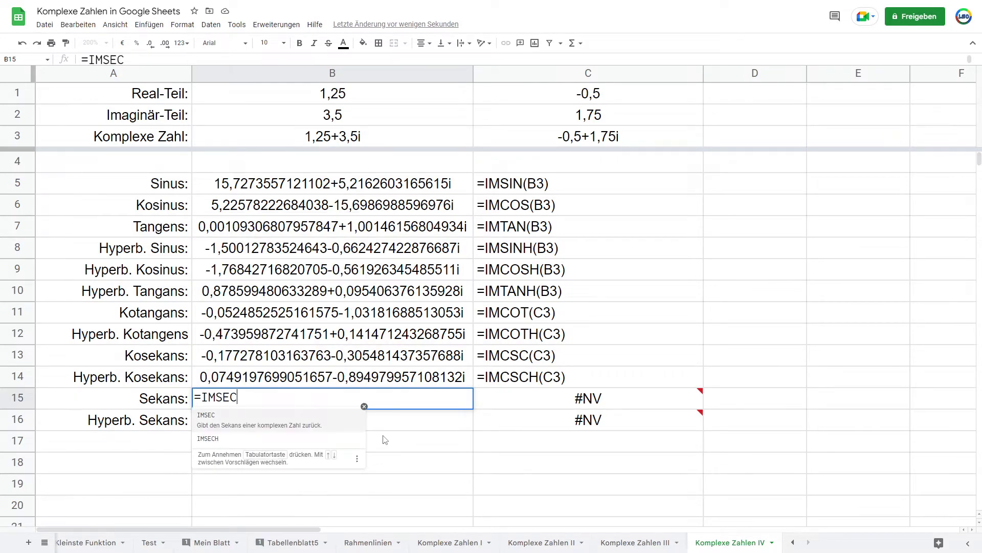
text(()
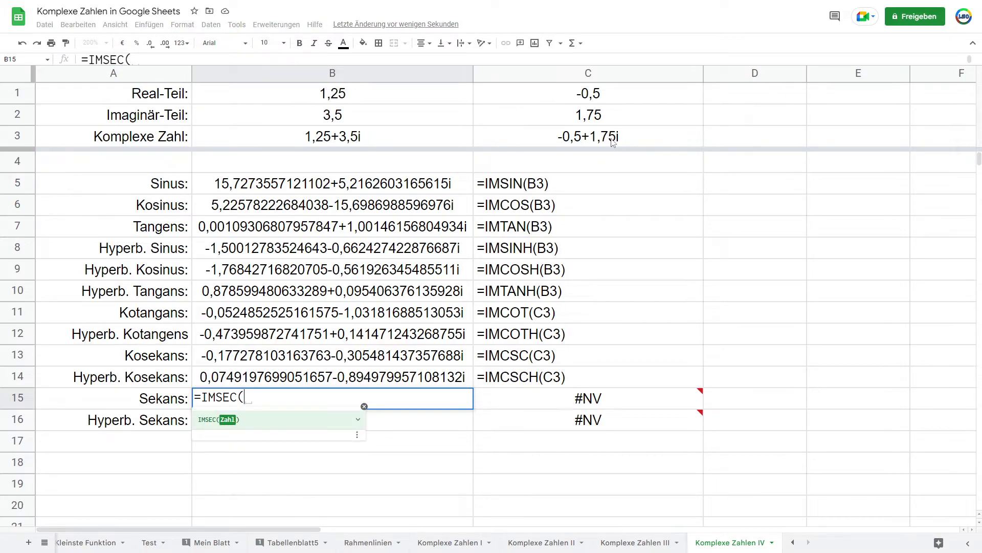
click(613, 143)
text())
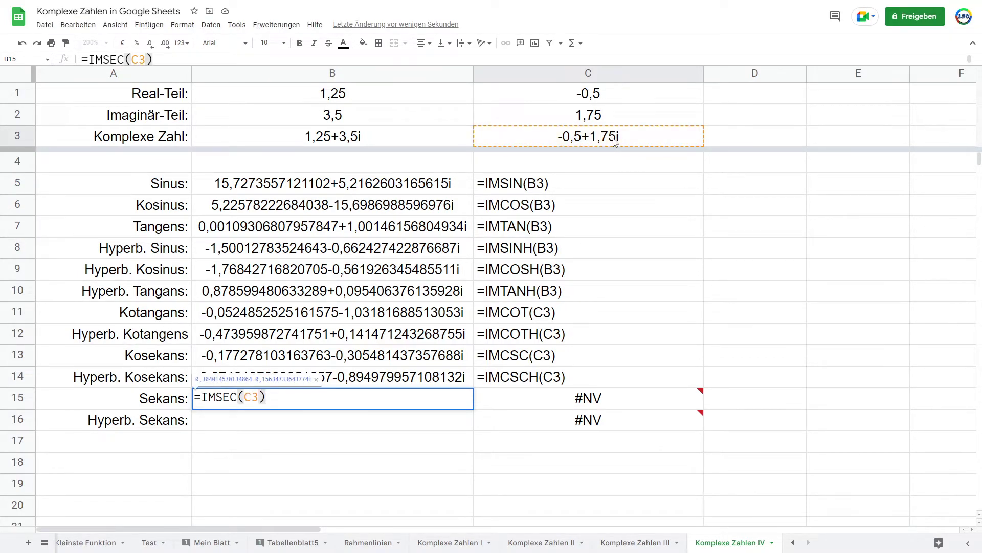
key(Return)
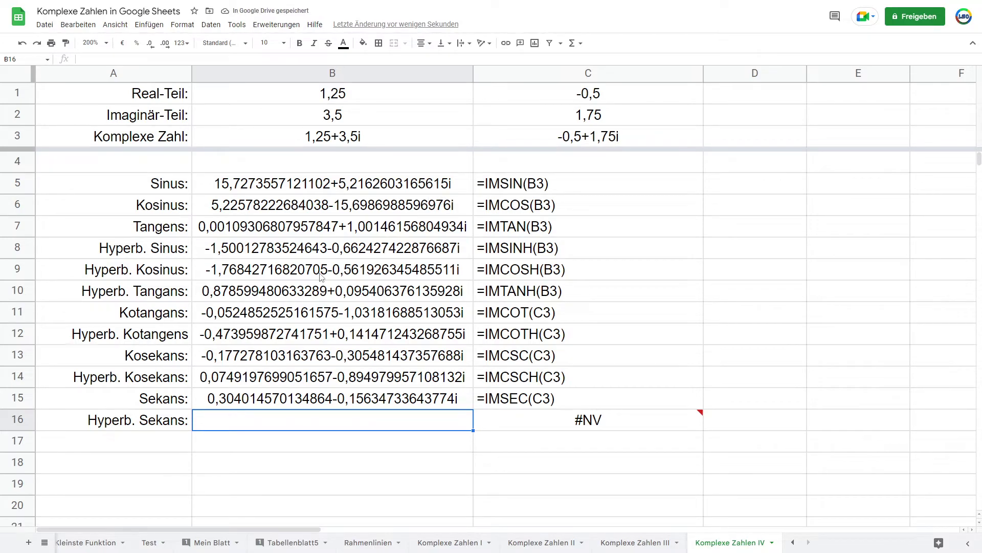
Step: Enter =IMSECH(C3) in B16, then select the function labels A5:A16
text(=IM)
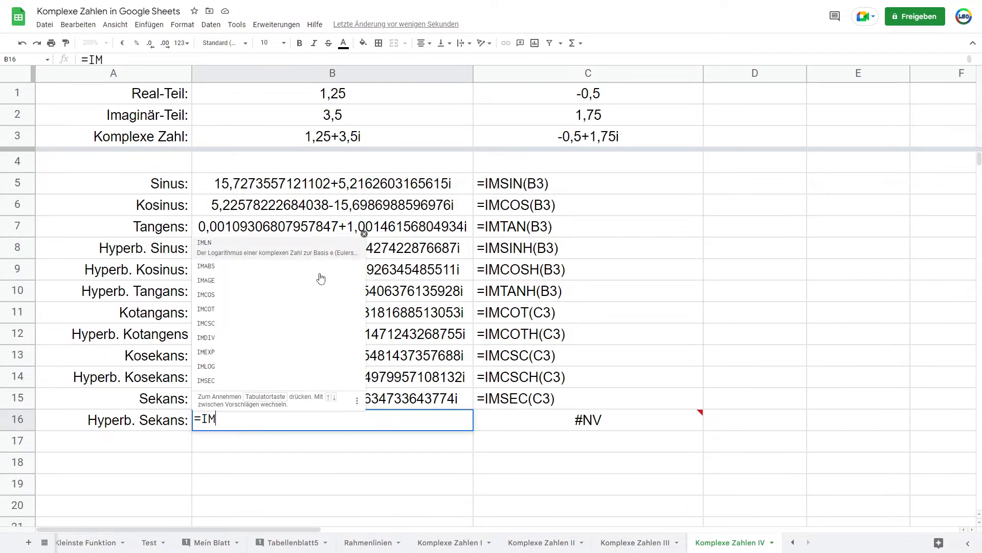
text(SECH()
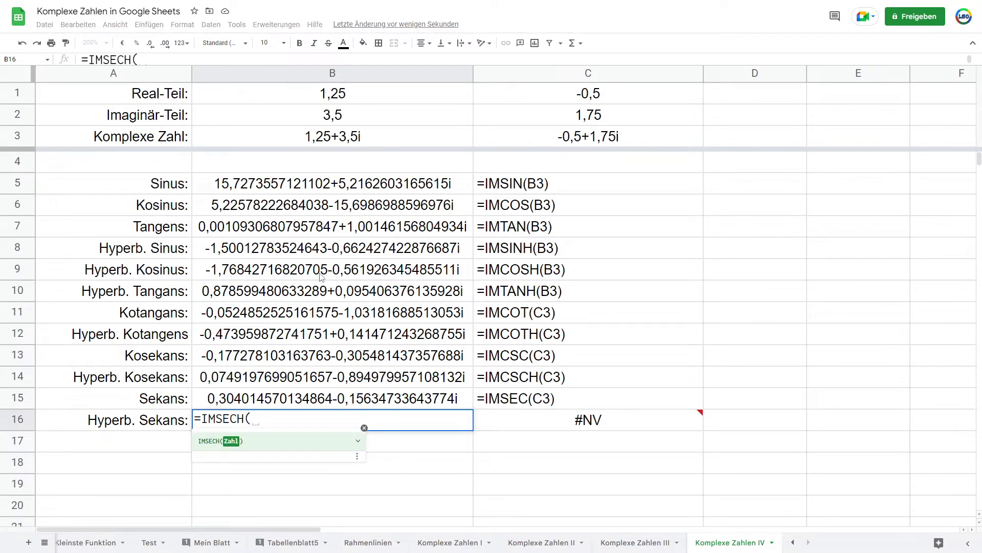
click(566, 139)
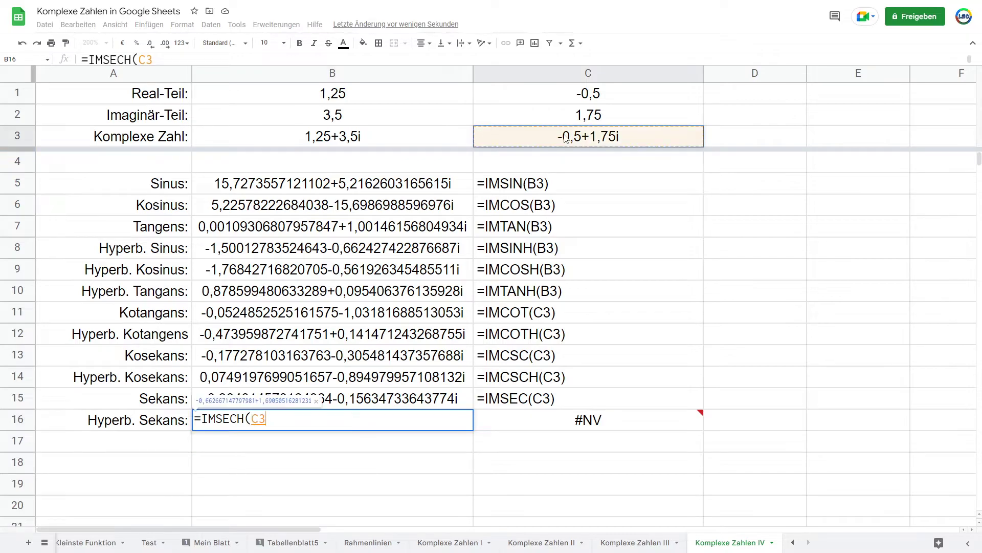
text())
key(Return)
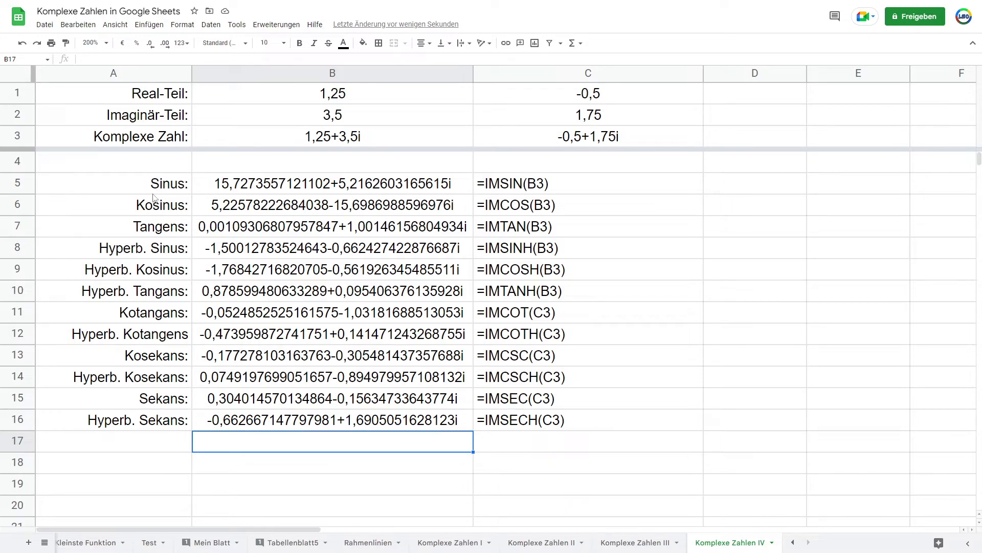
drag(161, 181, 159, 422)
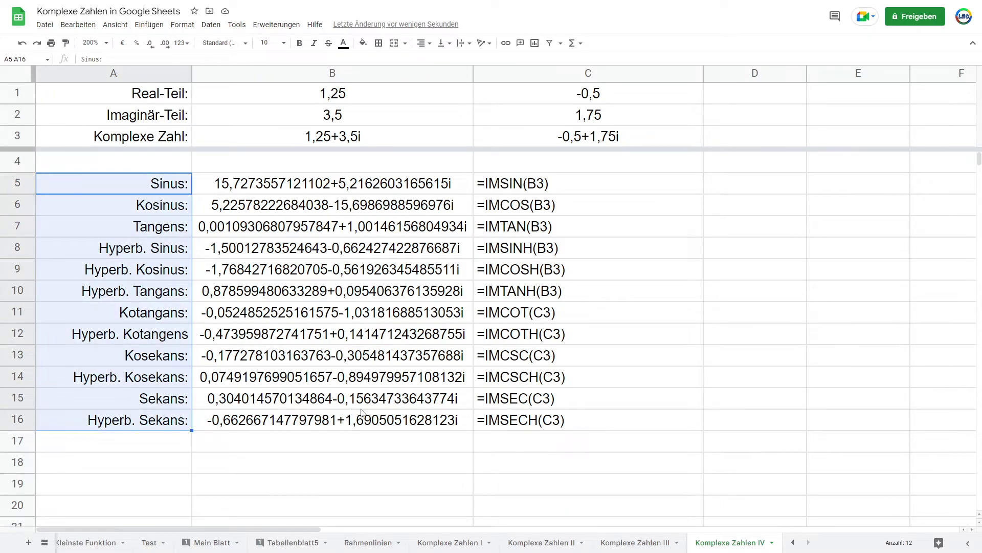